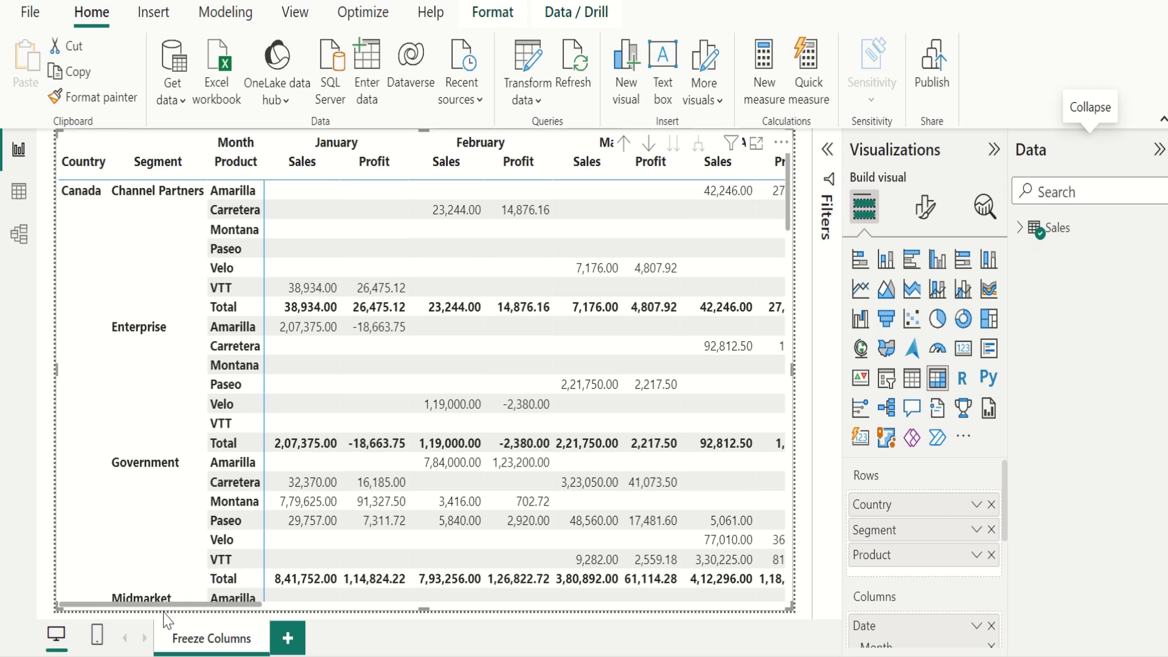
Remove the existing field from the matrix so the visual starts empty.
{"action": "left_click_drag", "start_coordinate": [156, 610], "coordinate": [149, 587]}
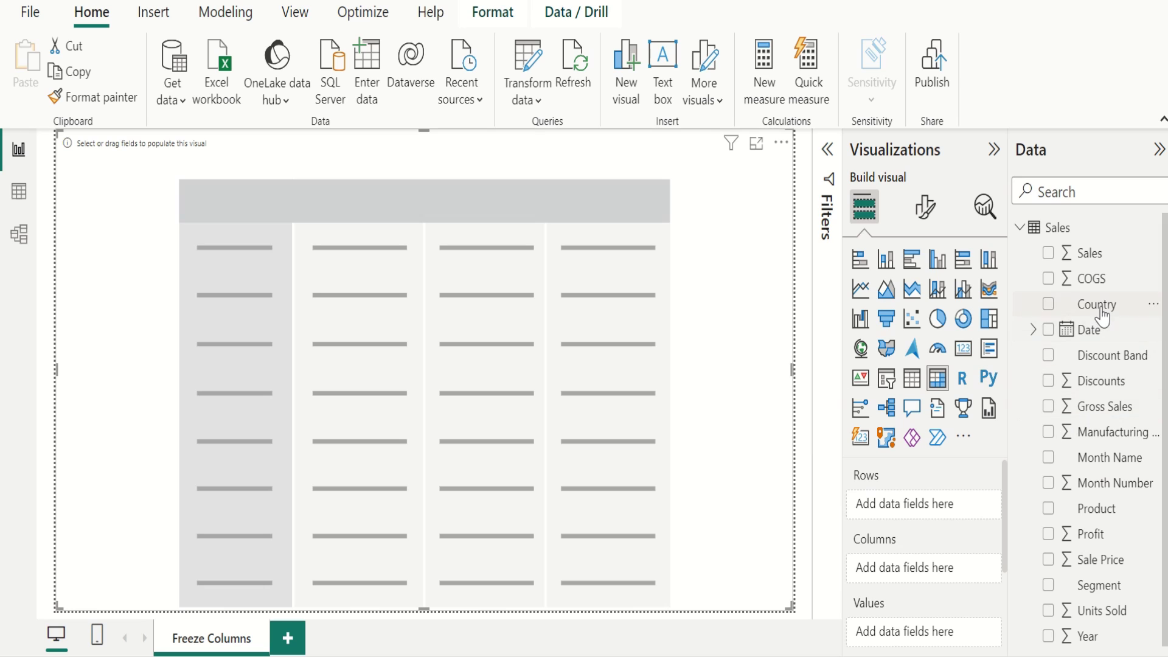
Add Country, Segment and Product as matrix rows, and expand Date's hierarchy to reveal Month.
{"action": "left_click_drag", "start_coordinate": [1102, 312], "coordinate": [952, 511]}
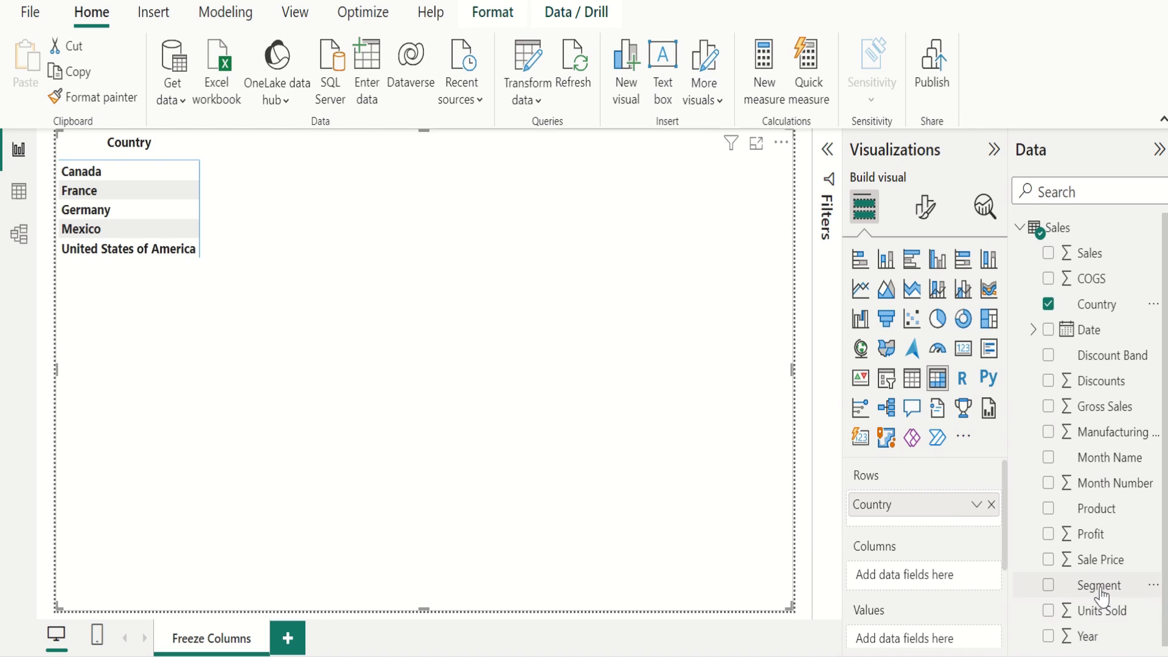
{"action": "left_click_drag", "start_coordinate": [1102, 595], "coordinate": [931, 527]}
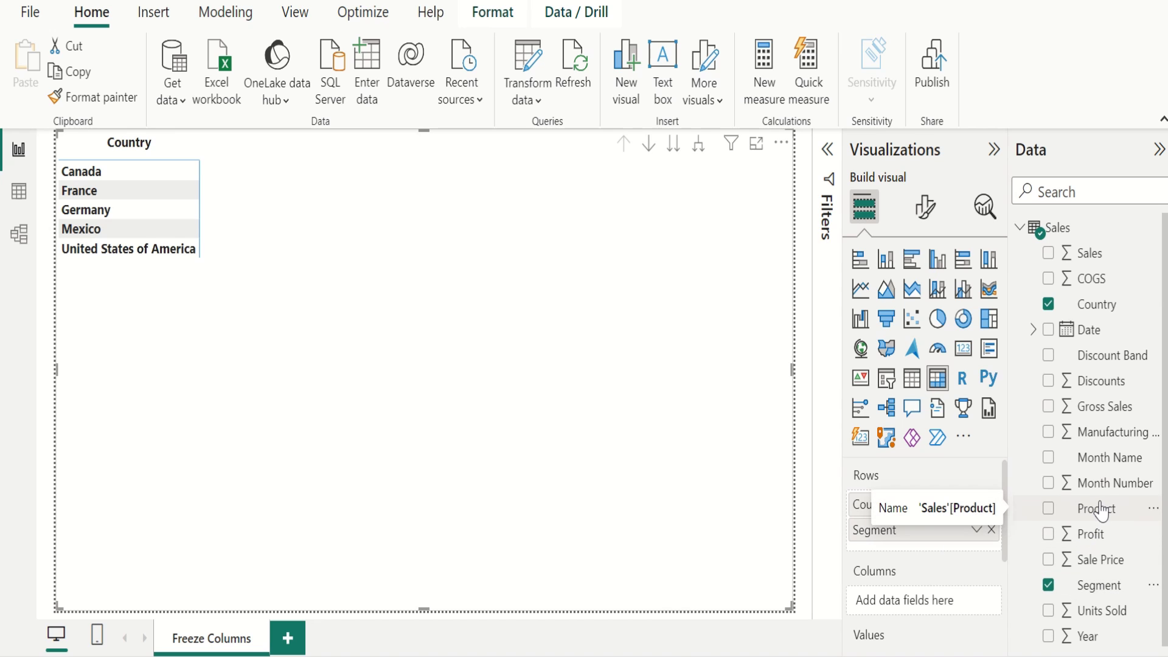
{"action": "left_click_drag", "start_coordinate": [1102, 511], "coordinate": [965, 541]}
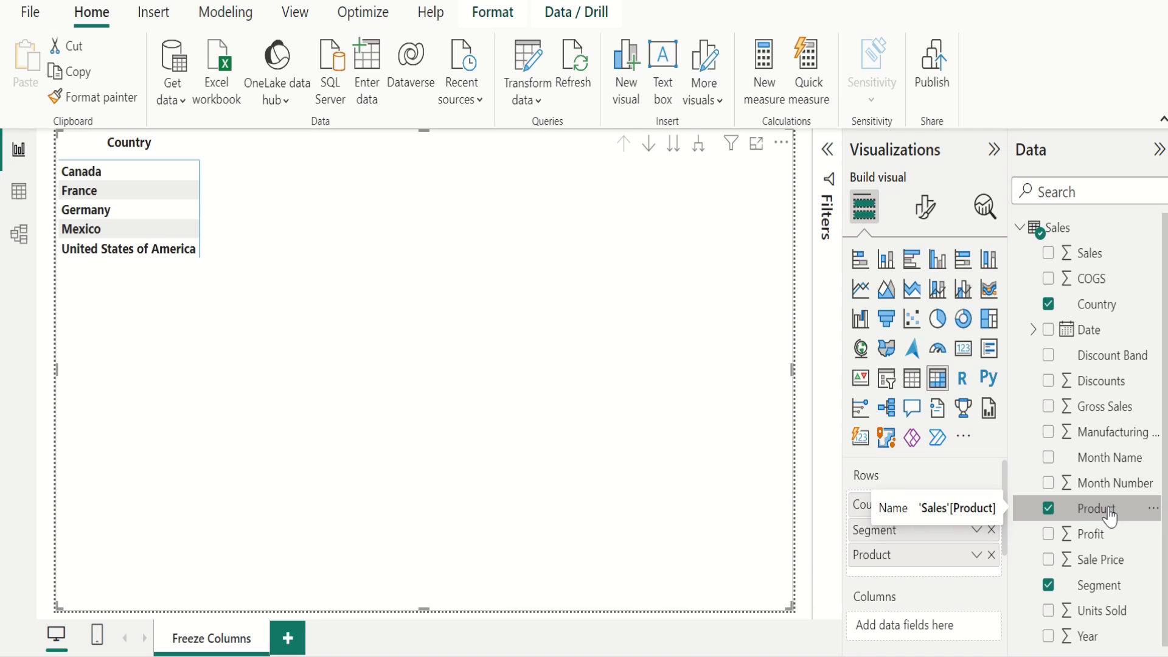
{"action": "left_click", "coordinate": [1032, 329]}
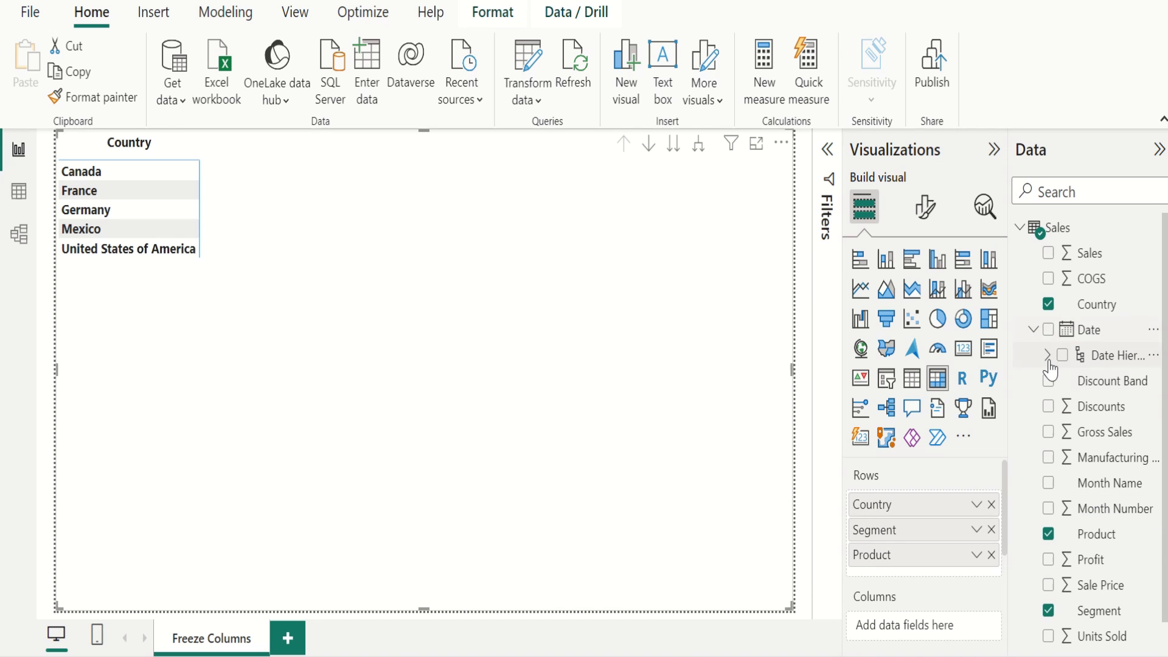
{"action": "left_click", "coordinate": [1047, 356]}
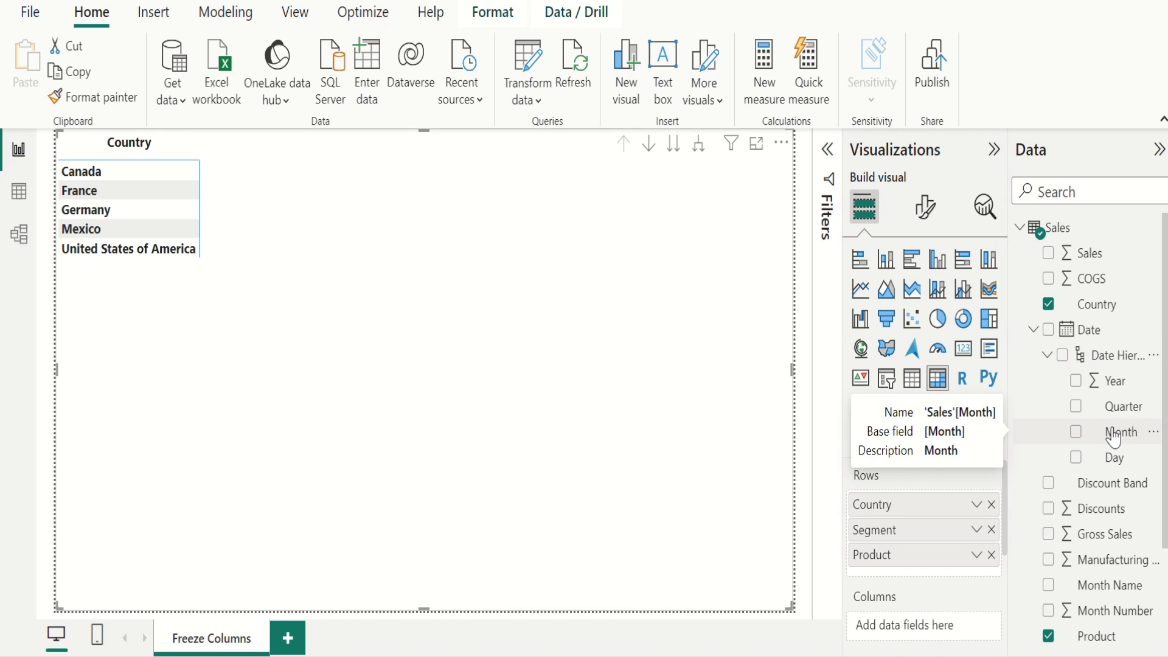
Put Month in the matrix Columns, and Gross Sales and Profit in Values.
{"action": "left_click_drag", "start_coordinate": [1113, 437], "coordinate": [947, 625]}
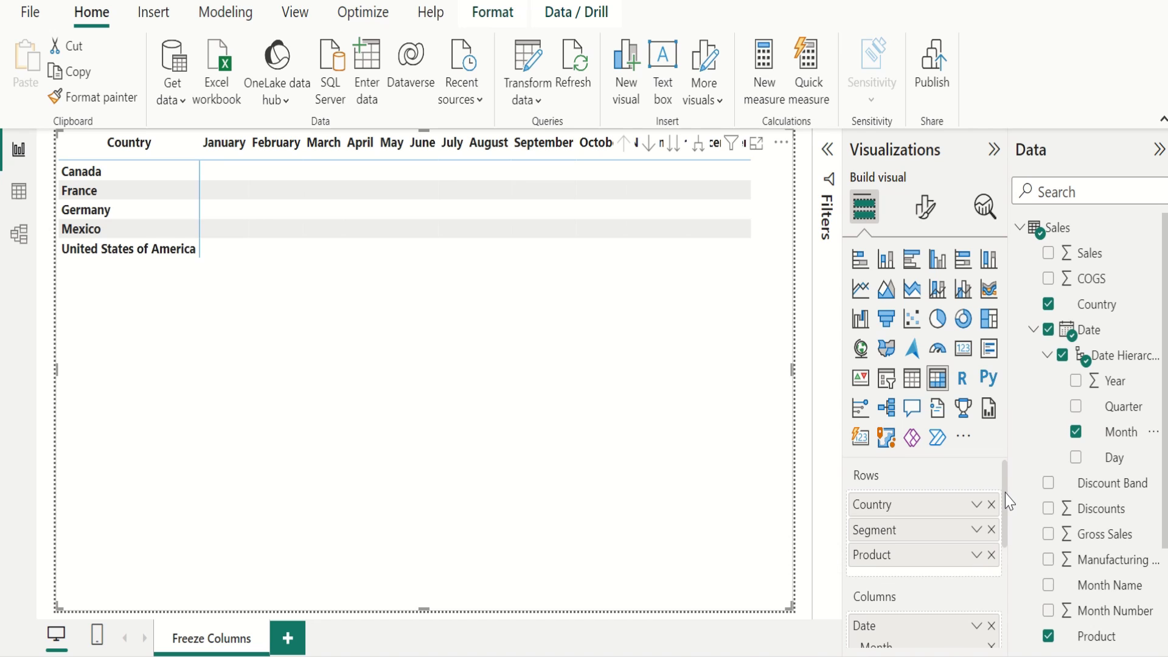
{"action": "left_click_drag", "start_coordinate": [1006, 496], "coordinate": [1009, 542]}
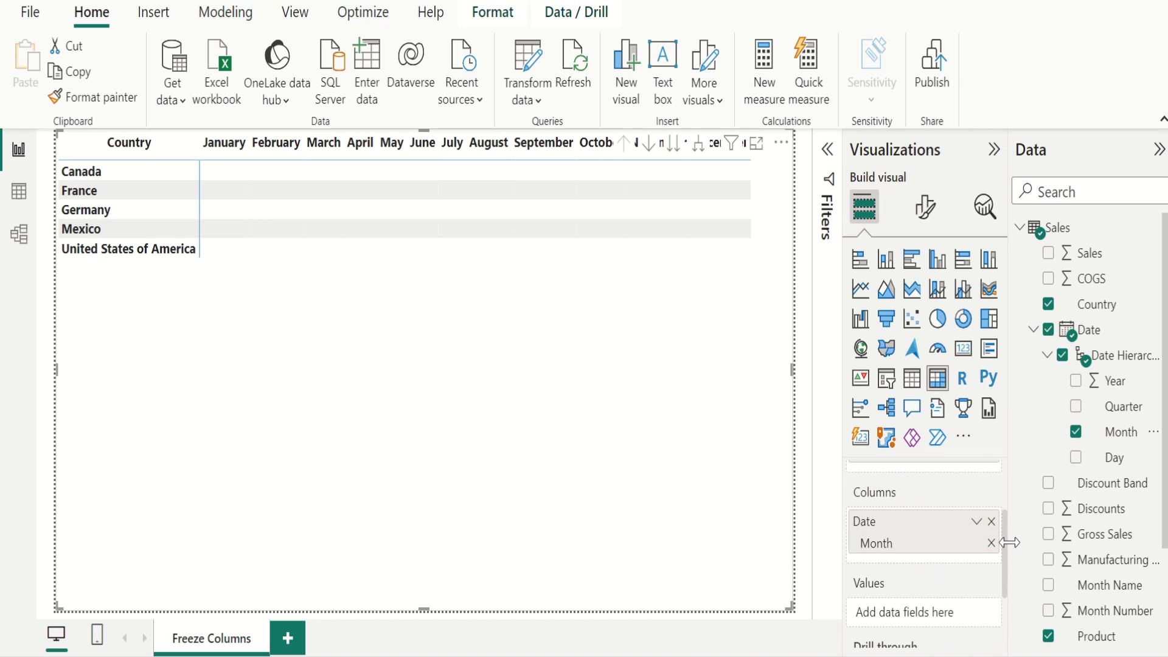
{"action": "scroll", "coordinate": [1075, 515], "scroll_direction": "down", "scroll_amount": 2}
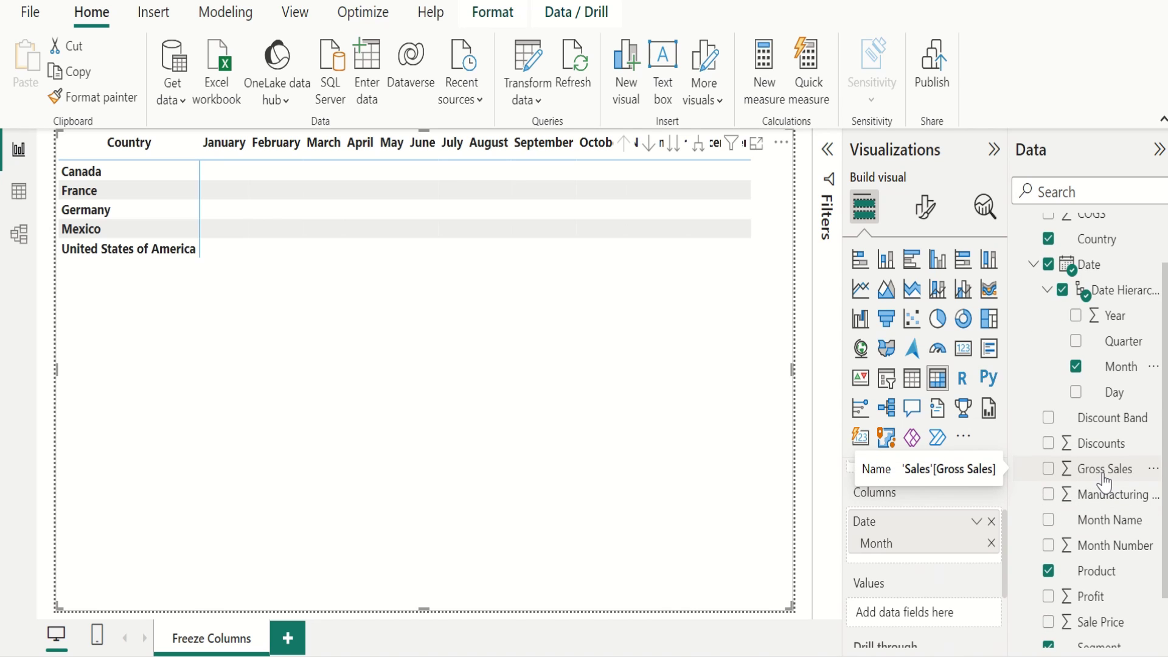
{"action": "left_click_drag", "start_coordinate": [1104, 481], "coordinate": [945, 616]}
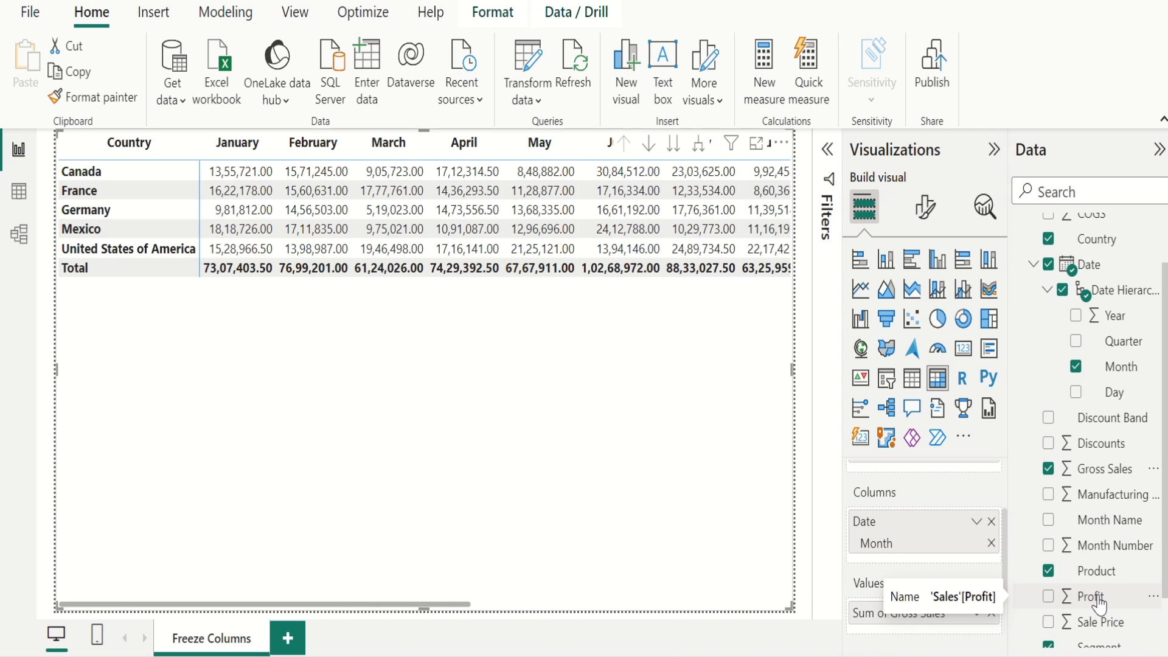
{"action": "left_click_drag", "start_coordinate": [1098, 604], "coordinate": [933, 633]}
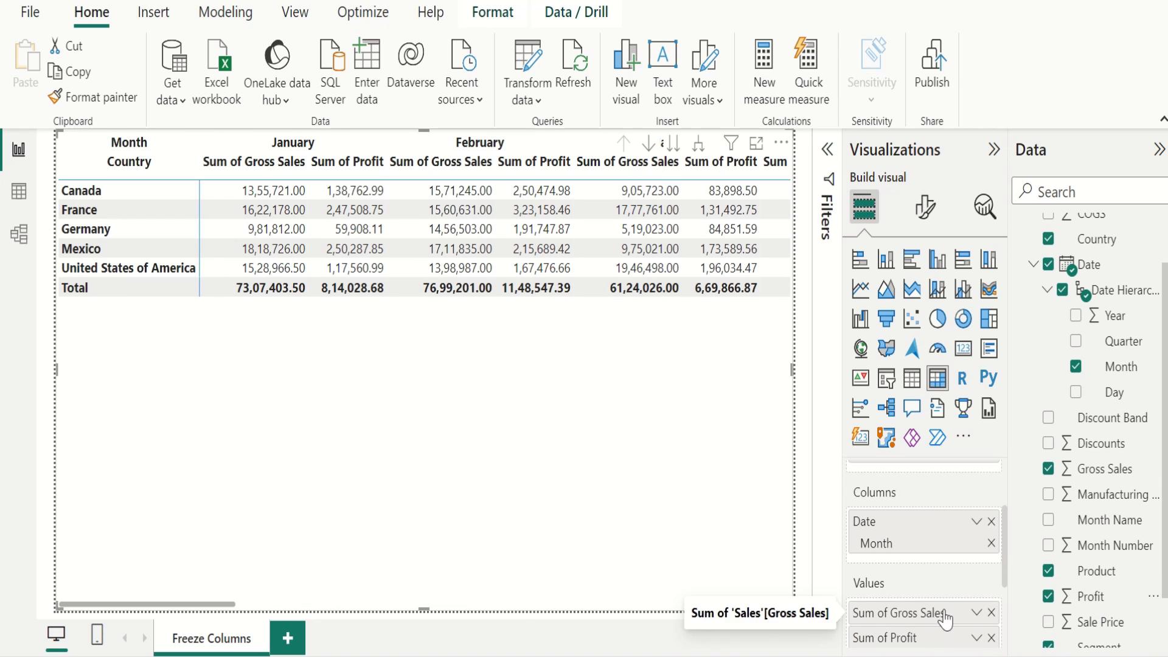
Rename Sum of Gross Sales to 'Sales' and Sum of Profit to 'Profit'.
{"action": "double_click", "coordinate": [883, 616]}
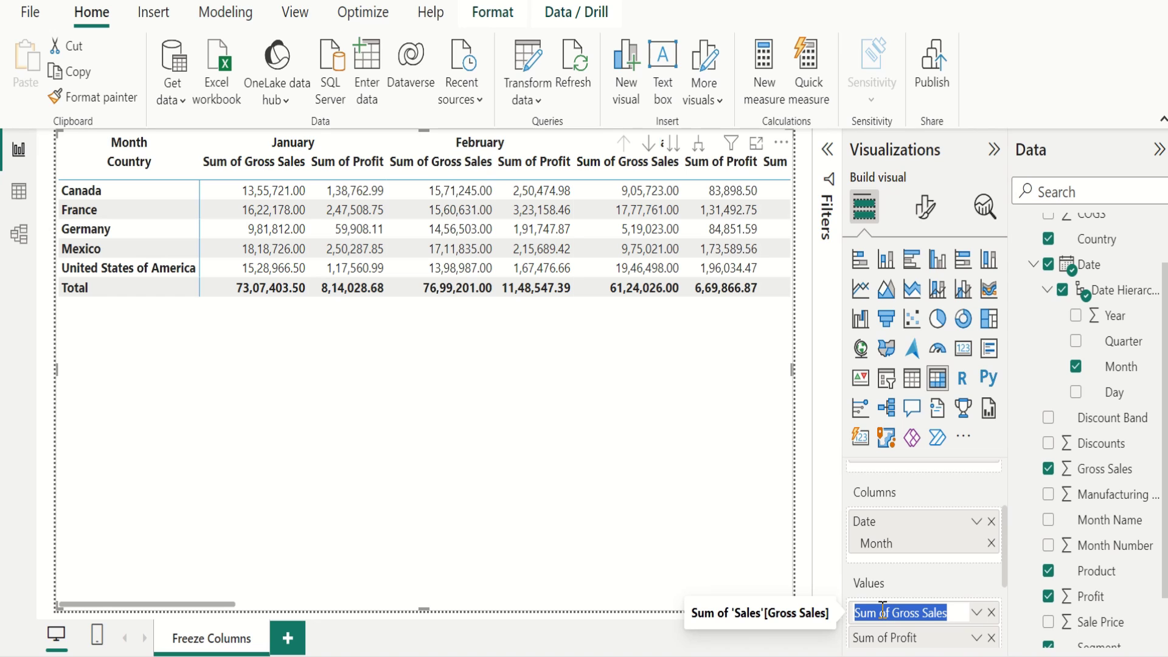
{"action": "type", "text": "Sales"}
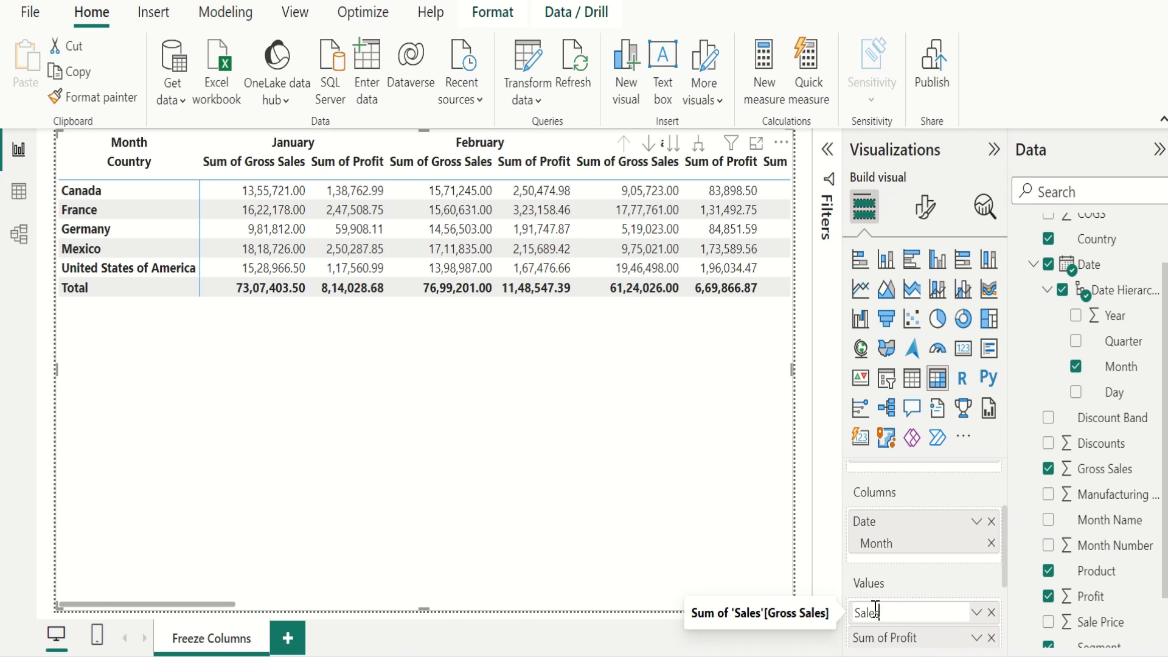
{"action": "key", "text": "Return"}
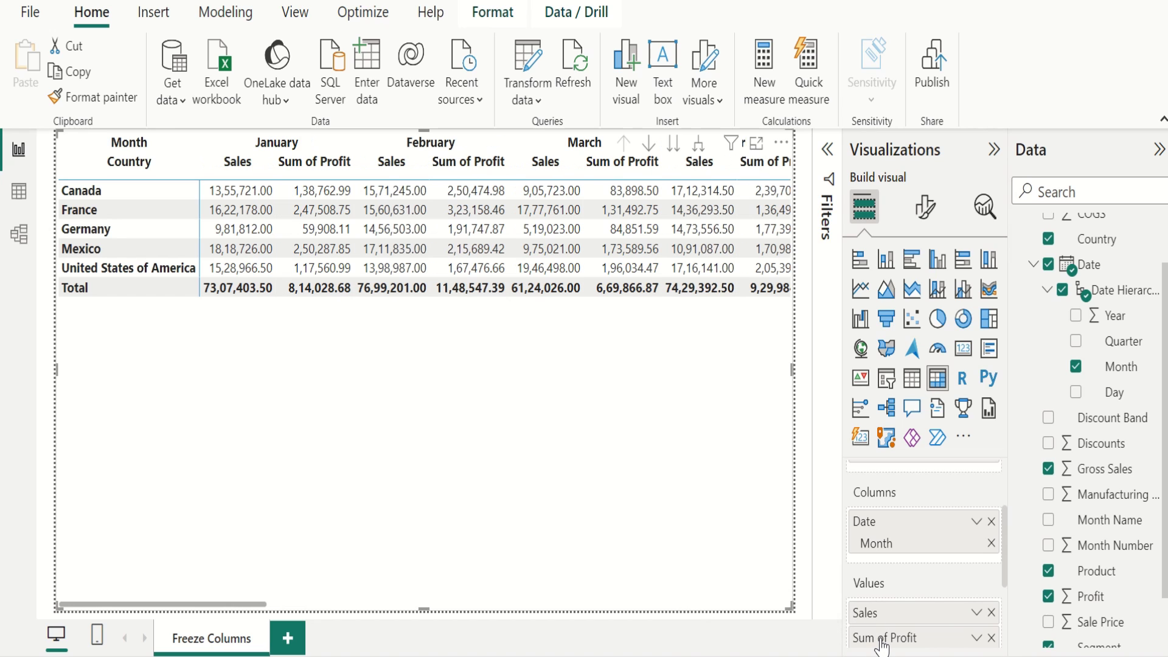
{"action": "double_click", "coordinate": [876, 638]}
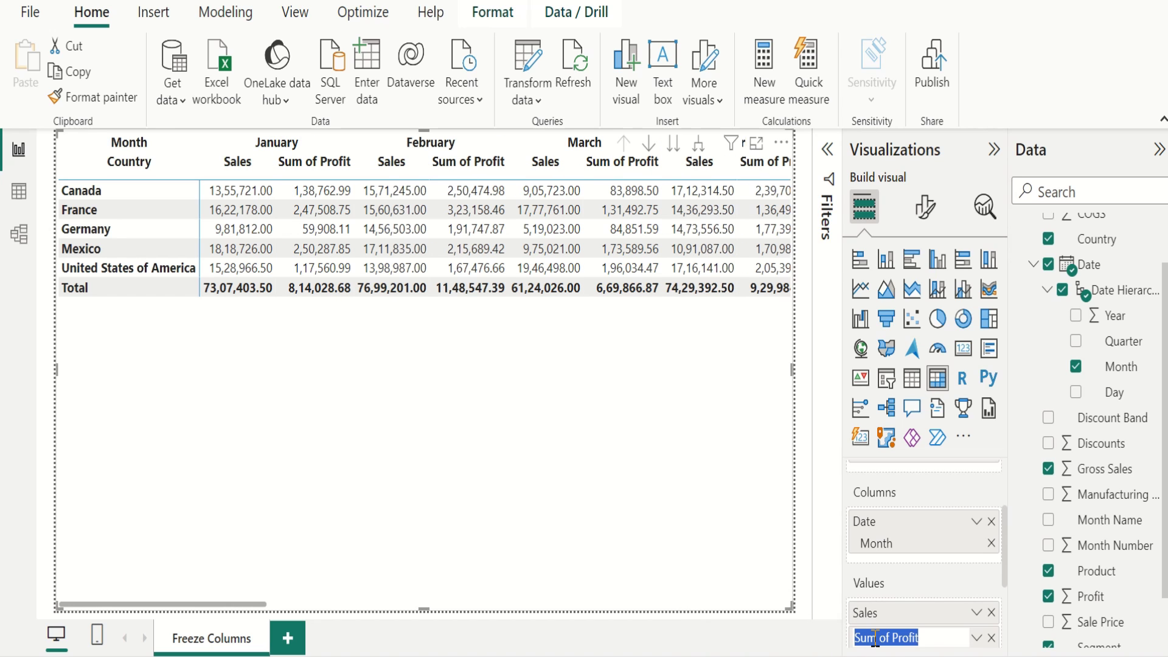
{"action": "type", "text": "Profit"}
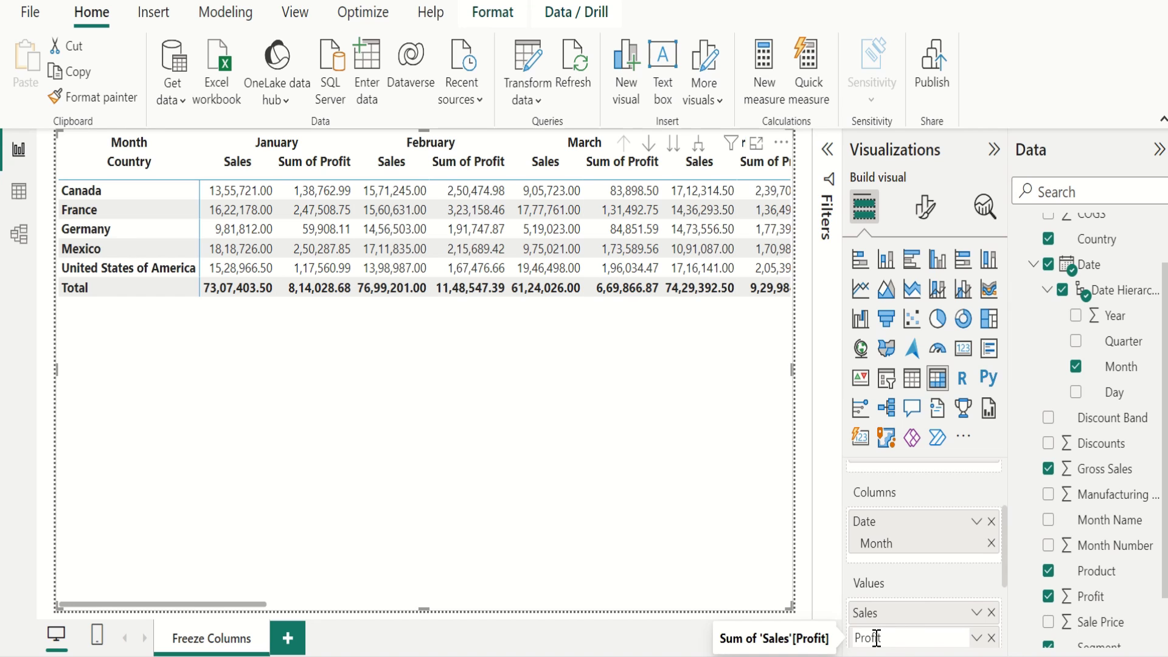
{"action": "key", "text": "Return"}
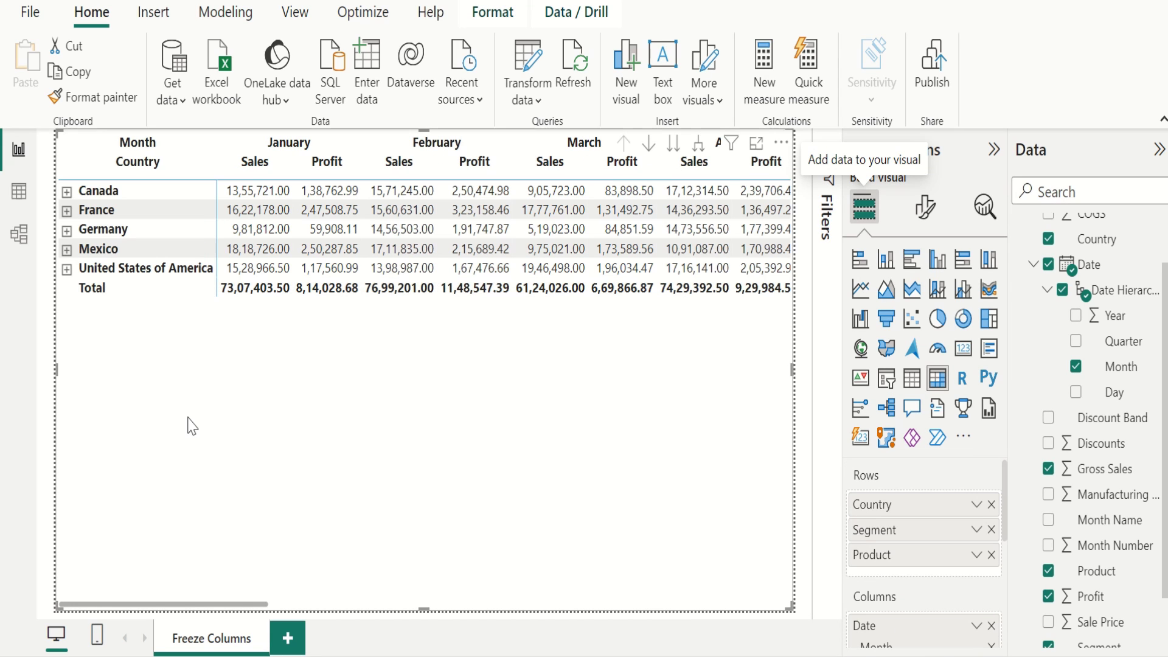
{"action": "left_click", "coordinate": [67, 194]}
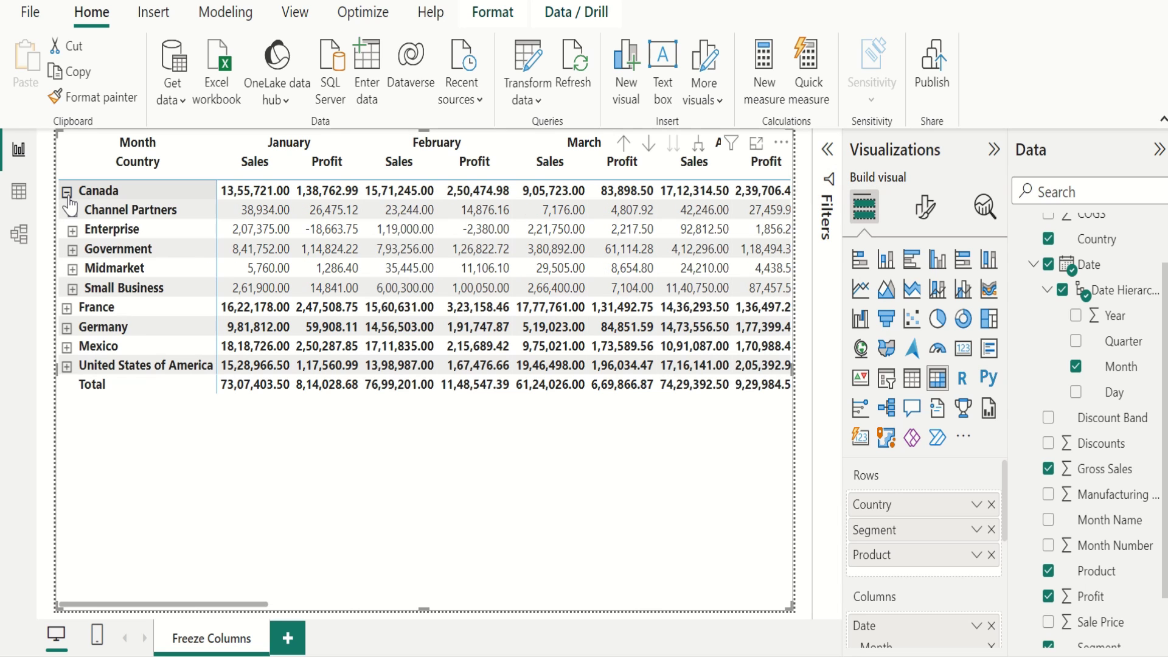
{"action": "left_click", "coordinate": [72, 231]}
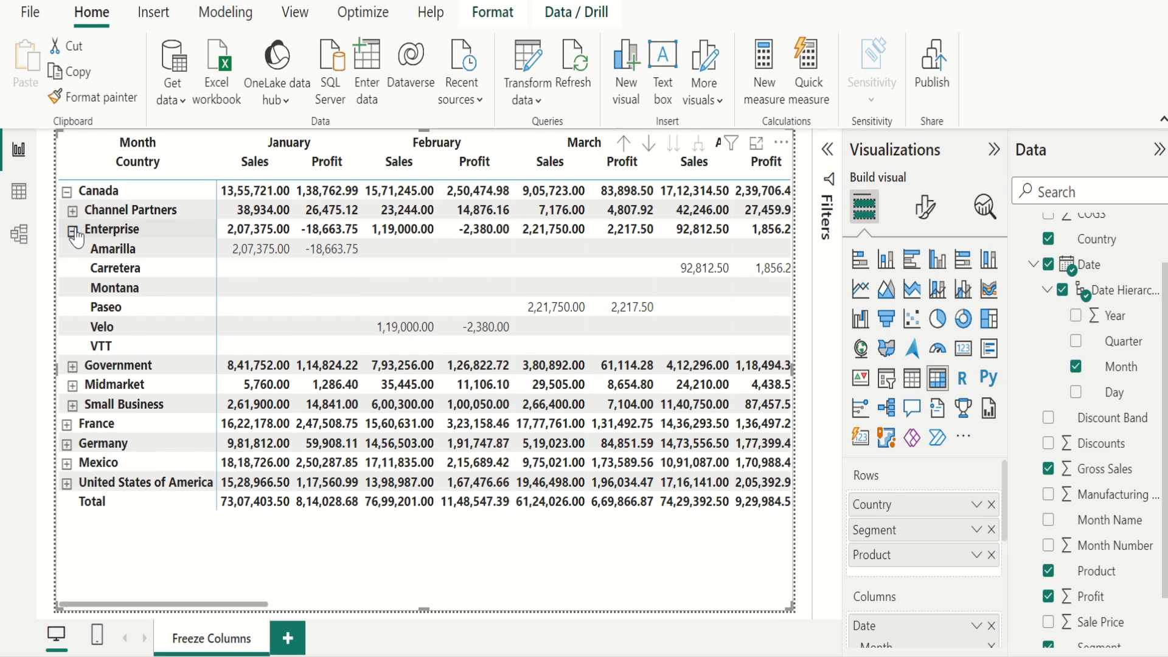
{"action": "left_click", "coordinate": [73, 231]}
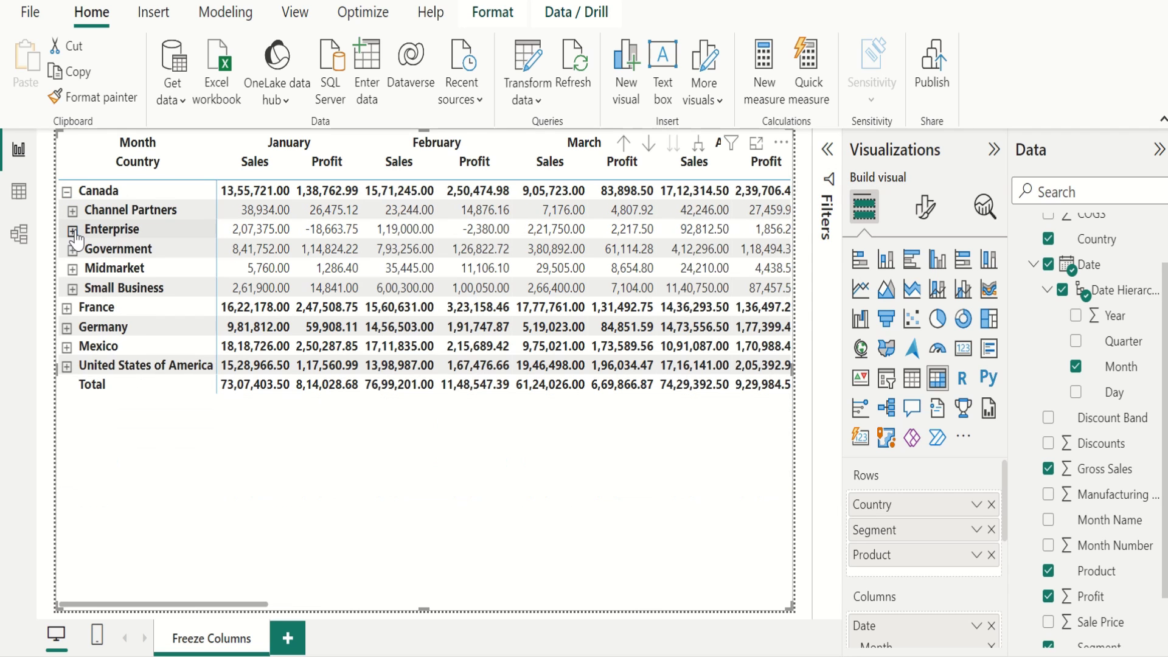
{"action": "left_click", "coordinate": [67, 192]}
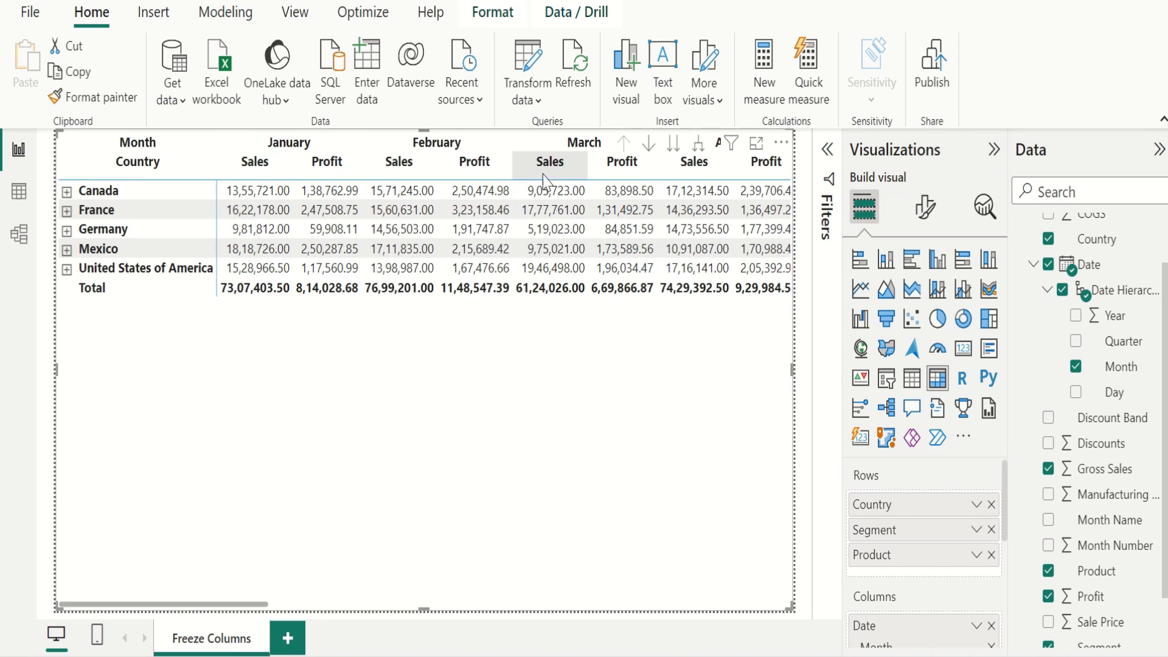
Drill the matrix rows down to Product, then back up to Country.
{"action": "left_click", "coordinate": [673, 146]}
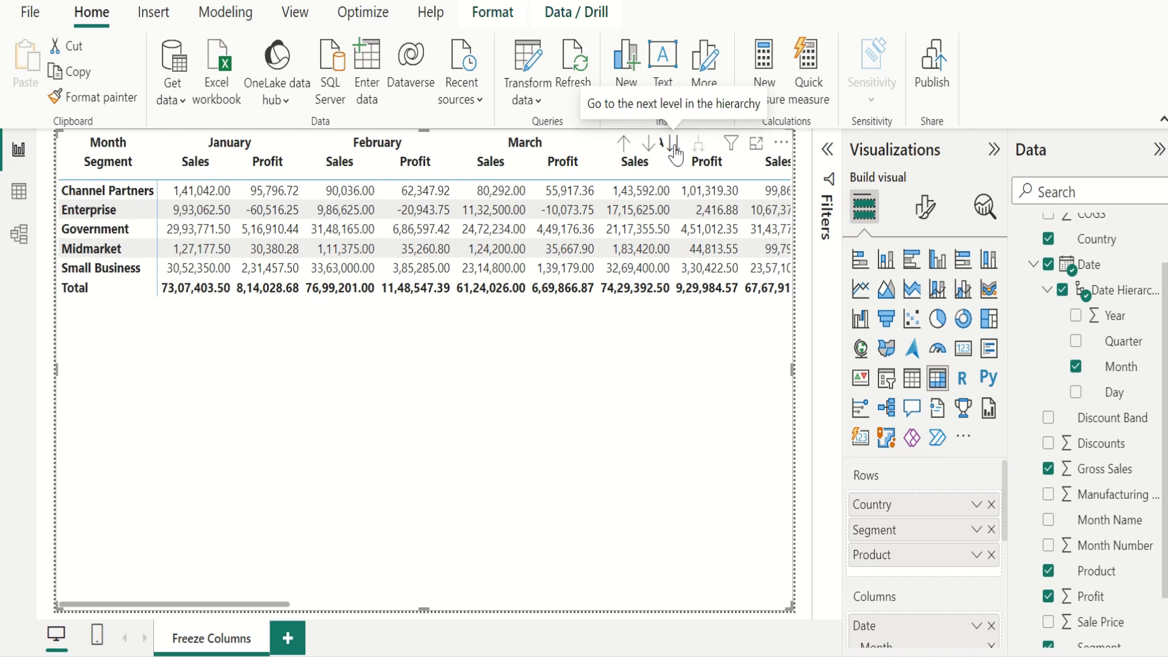
{"action": "left_click", "coordinate": [673, 148]}
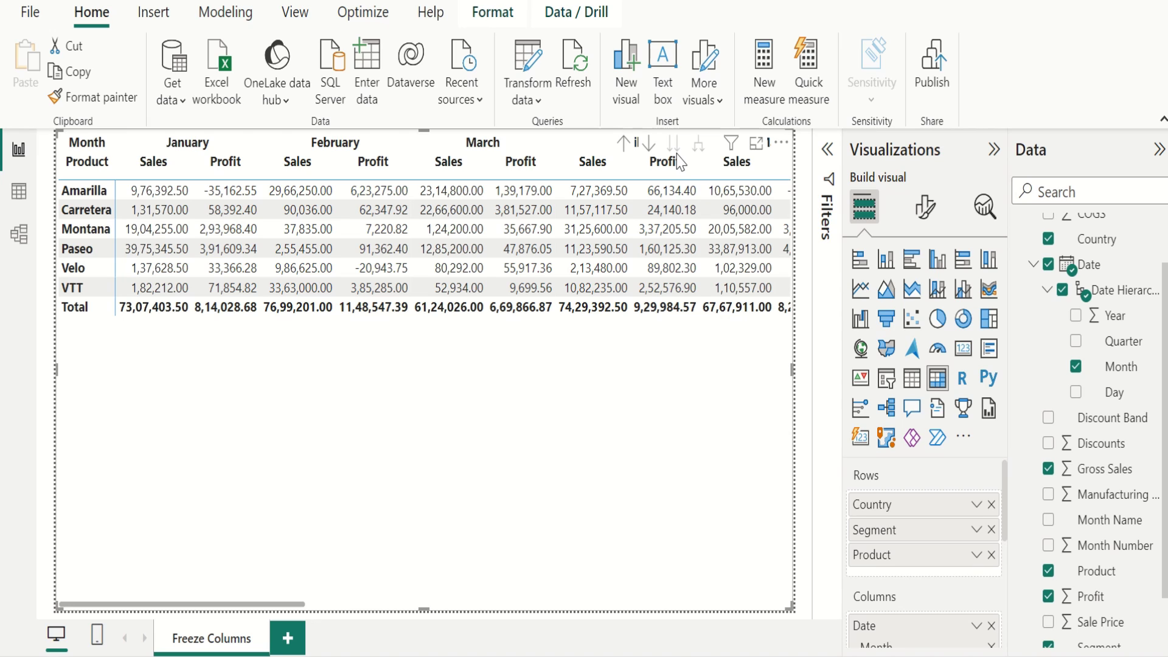
{"action": "left_click", "coordinate": [623, 146]}
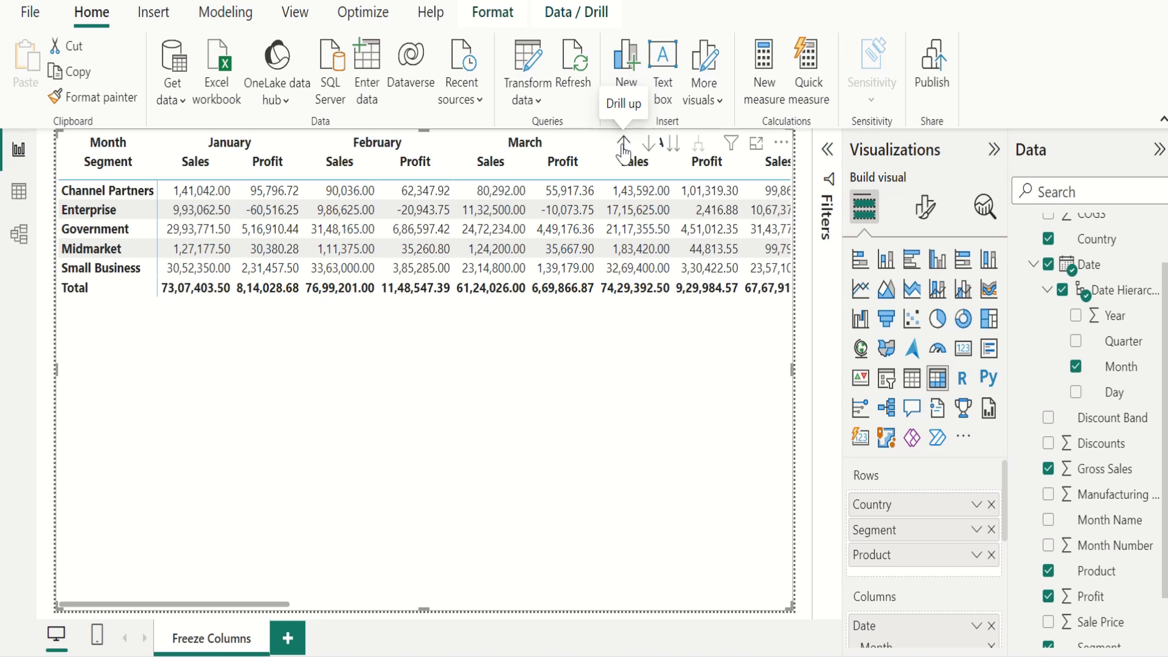
{"action": "left_click", "coordinate": [624, 146]}
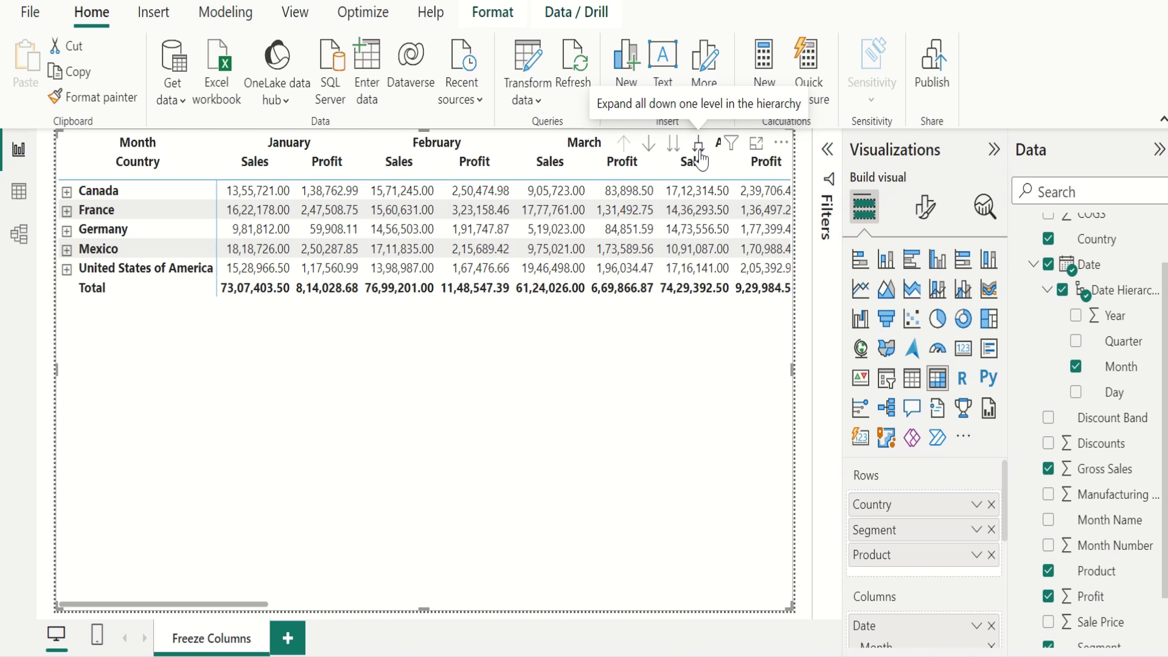
Expand all levels twice so each country shows Segment and then Product rows.
{"action": "left_click", "coordinate": [698, 146]}
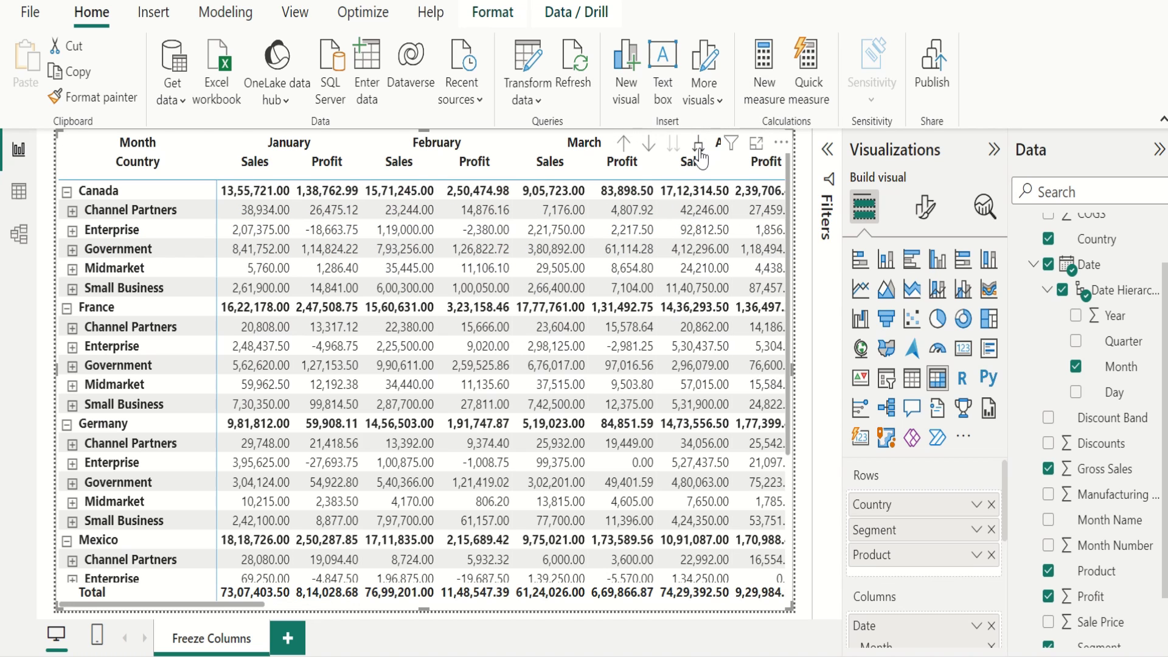
{"action": "left_click", "coordinate": [698, 148]}
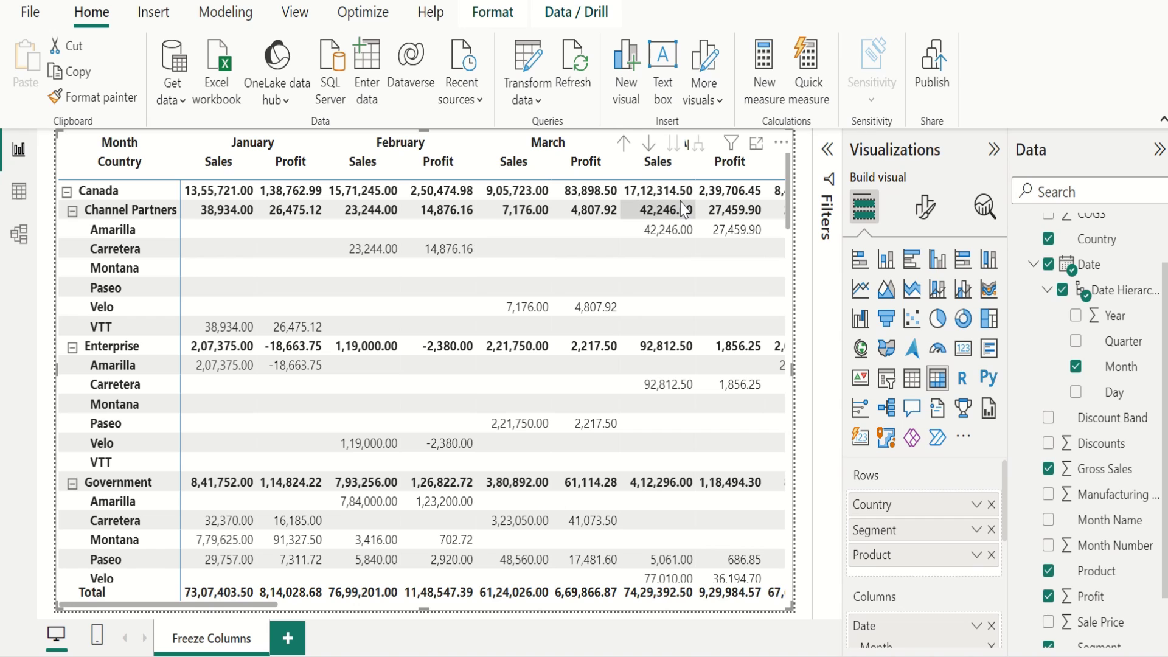
In the matrix Row headers formatting, turn off +/- icons and switch off Stepped layout.
{"action": "left_click", "coordinate": [908, 210]}
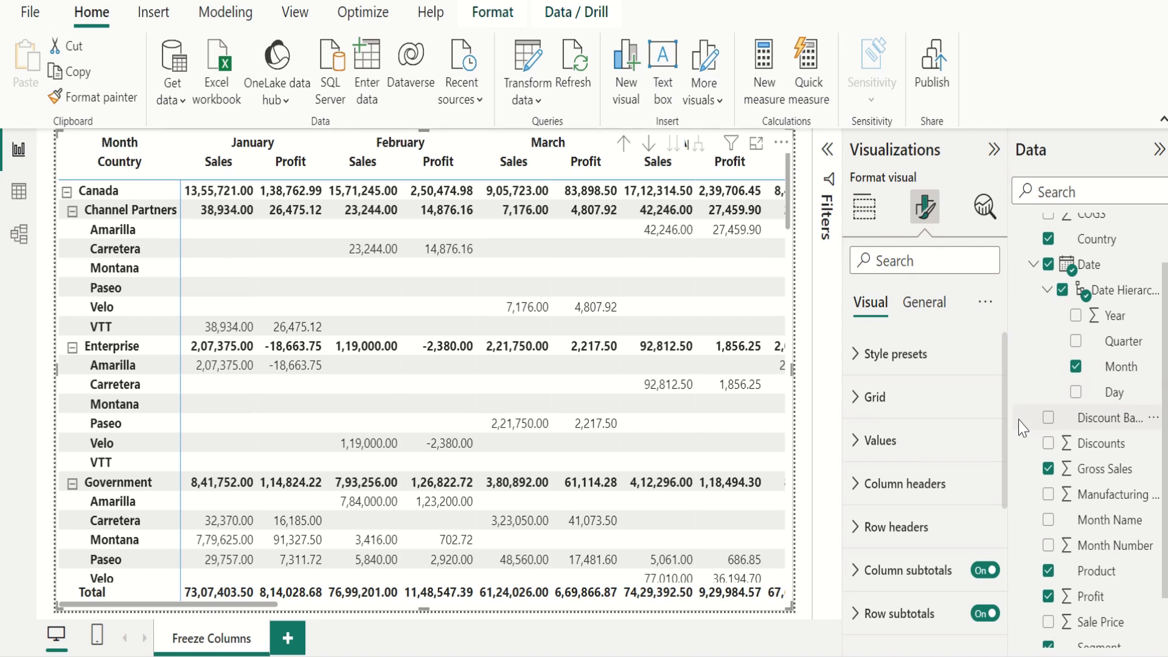
{"action": "scroll", "coordinate": [863, 462], "scroll_direction": "down", "scroll_amount": 2}
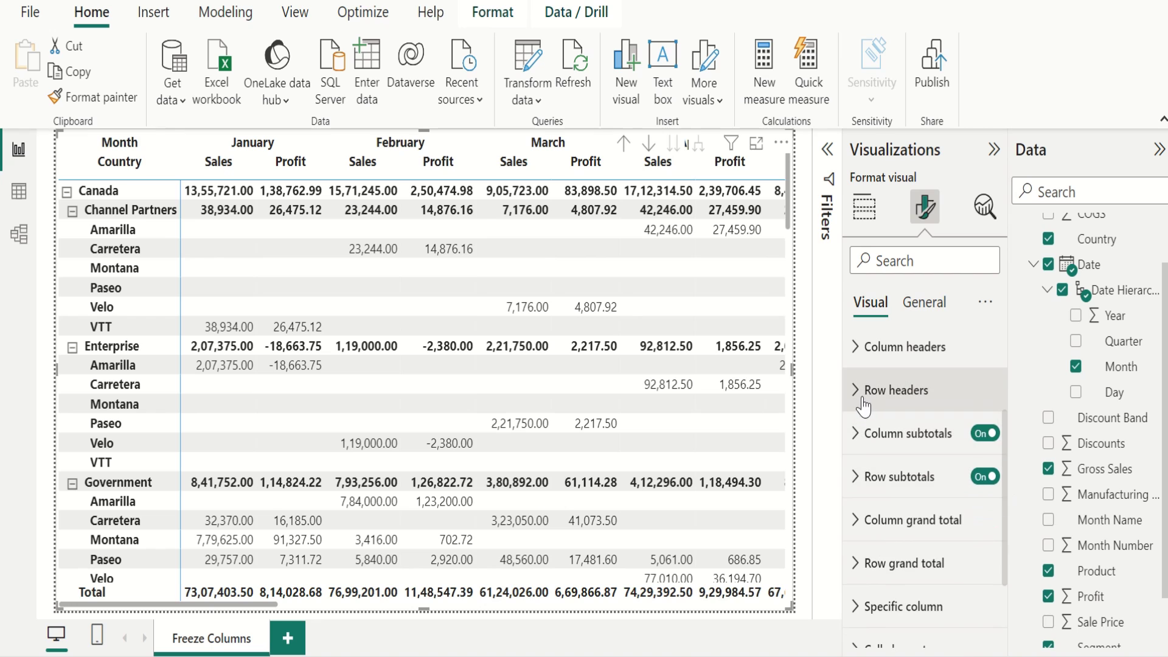
{"action": "left_click", "coordinate": [860, 392]}
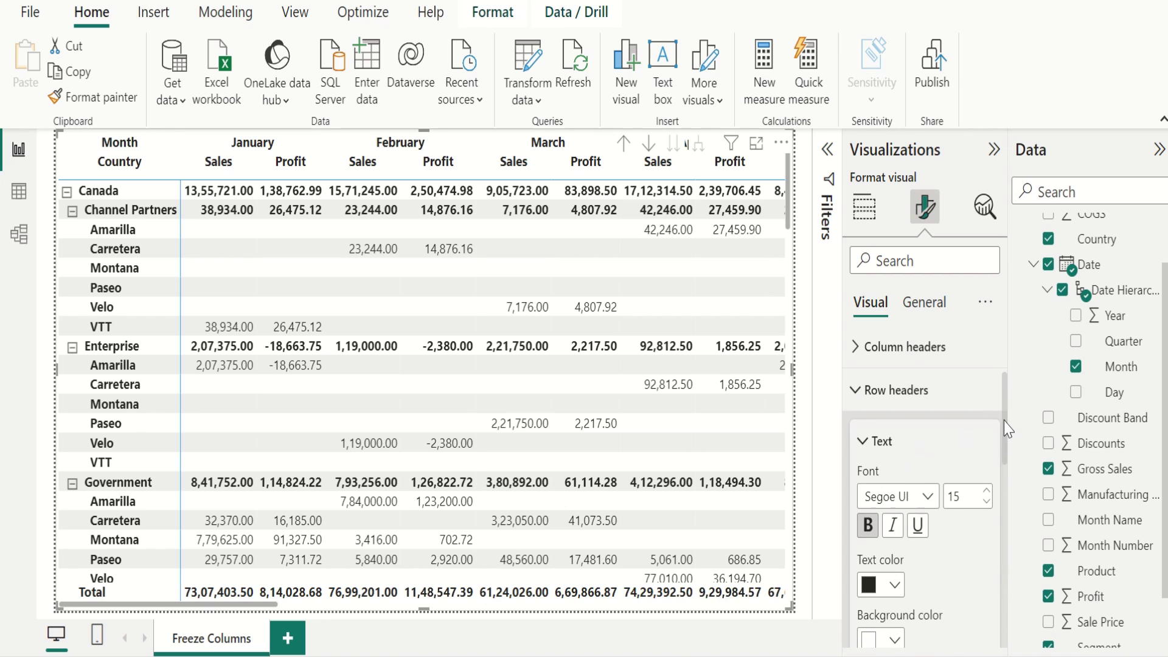
{"action": "scroll", "coordinate": [1007, 450], "scroll_direction": "down", "scroll_amount": 2}
{"action": "scroll", "coordinate": [1011, 456], "scroll_direction": "down", "scroll_amount": 4}
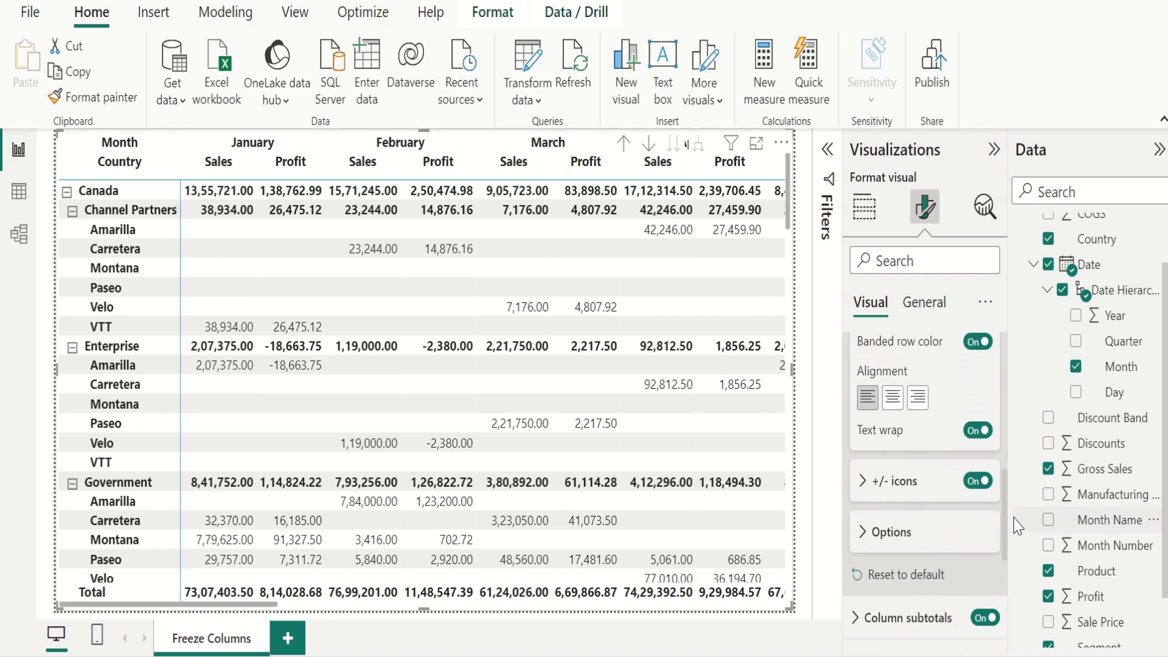
{"action": "left_click", "coordinate": [973, 482]}
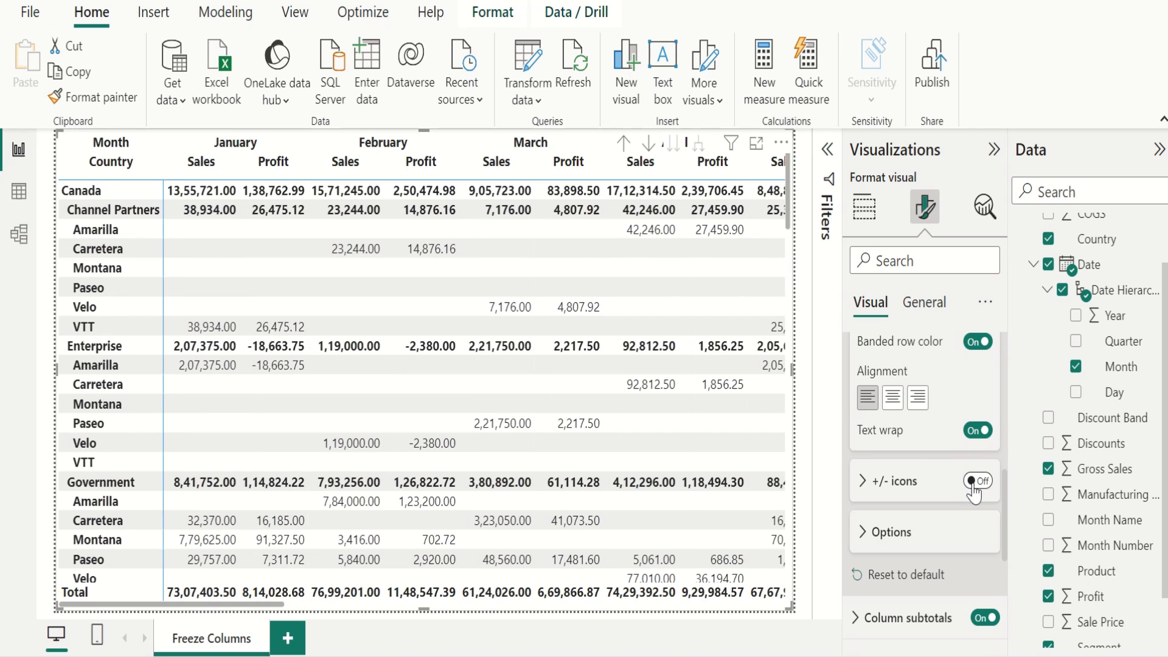
{"action": "left_click", "coordinate": [866, 533]}
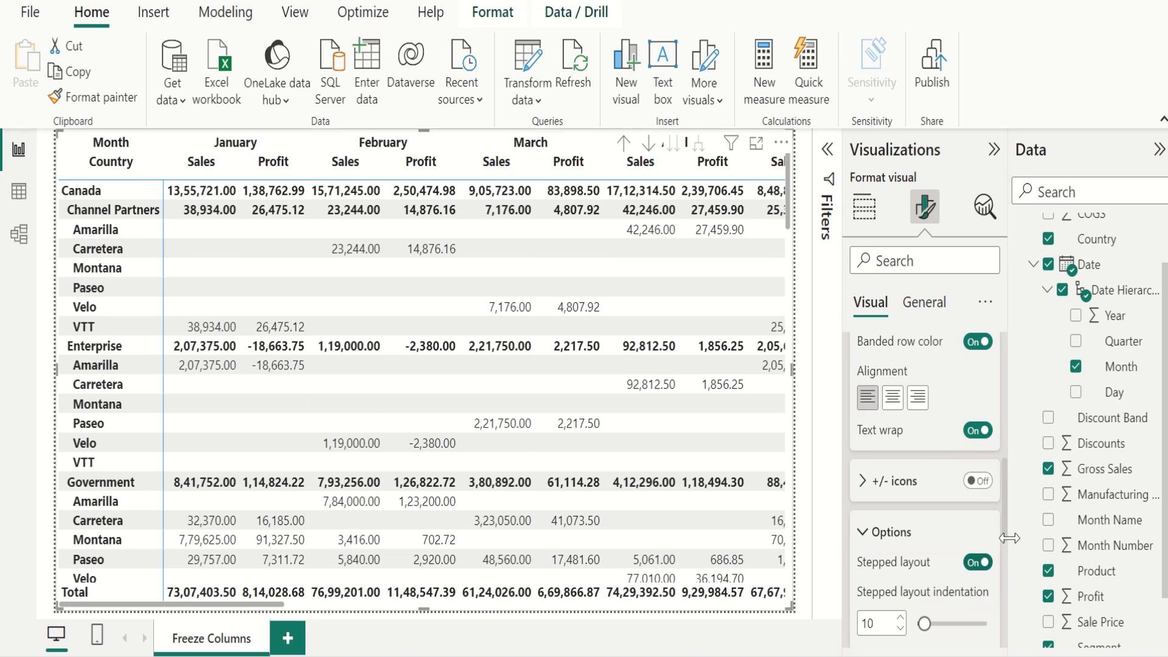
{"action": "scroll", "coordinate": [1004, 547], "scroll_direction": "down", "scroll_amount": 3}
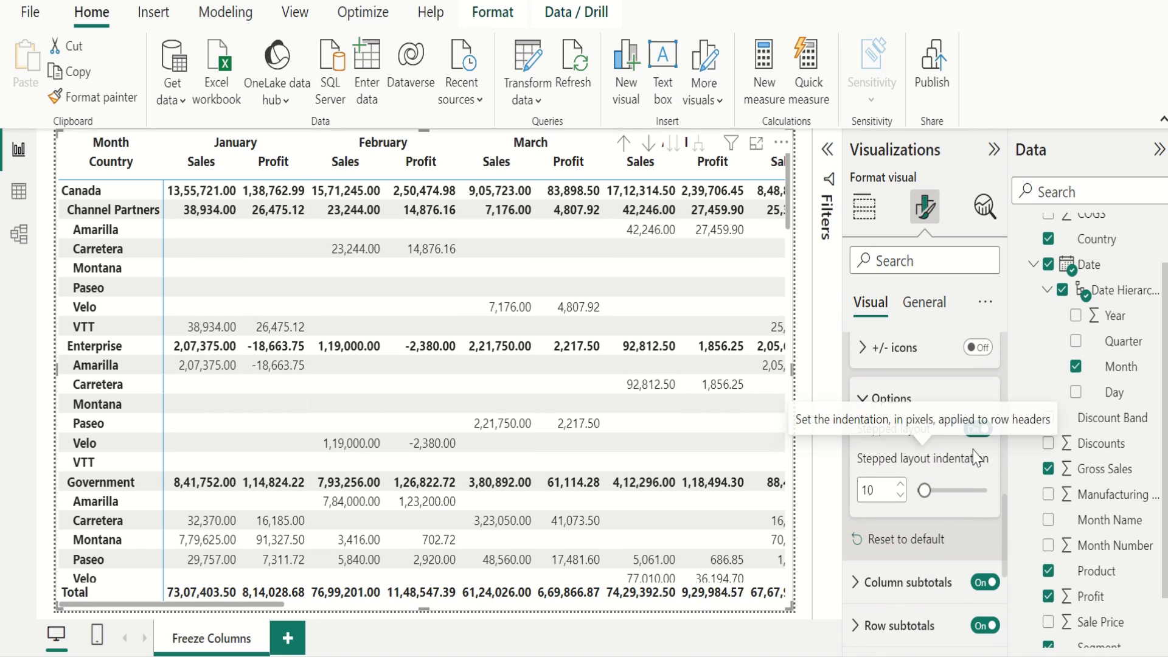
{"action": "left_click", "coordinate": [977, 430]}
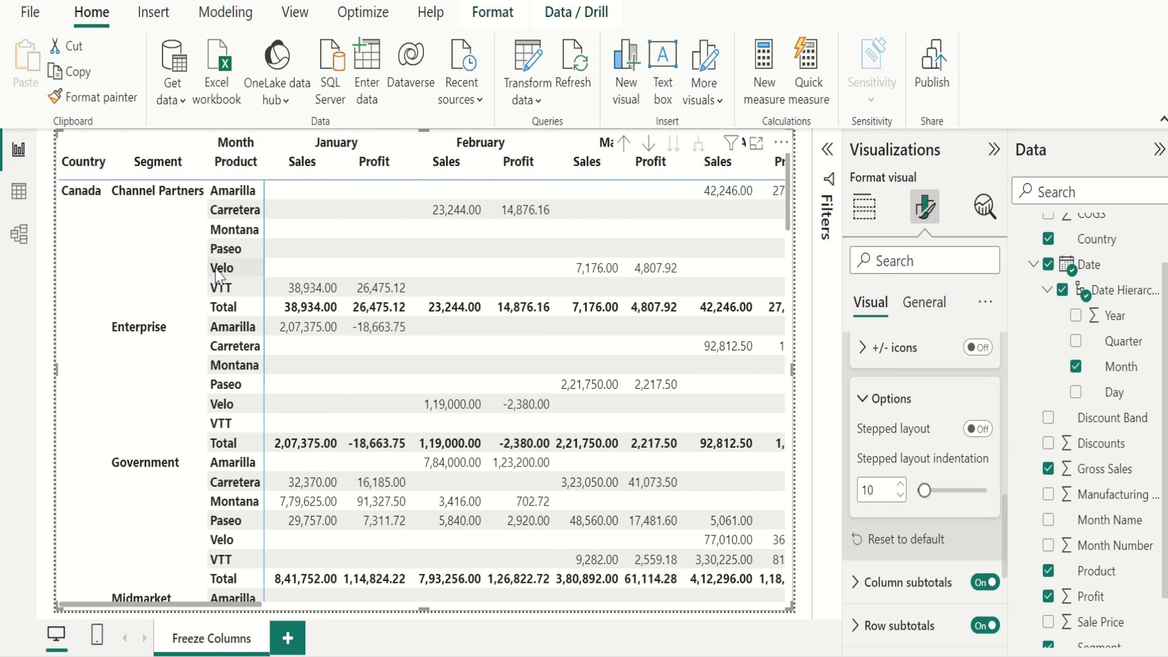
{"action": "left_click", "coordinate": [234, 162]}
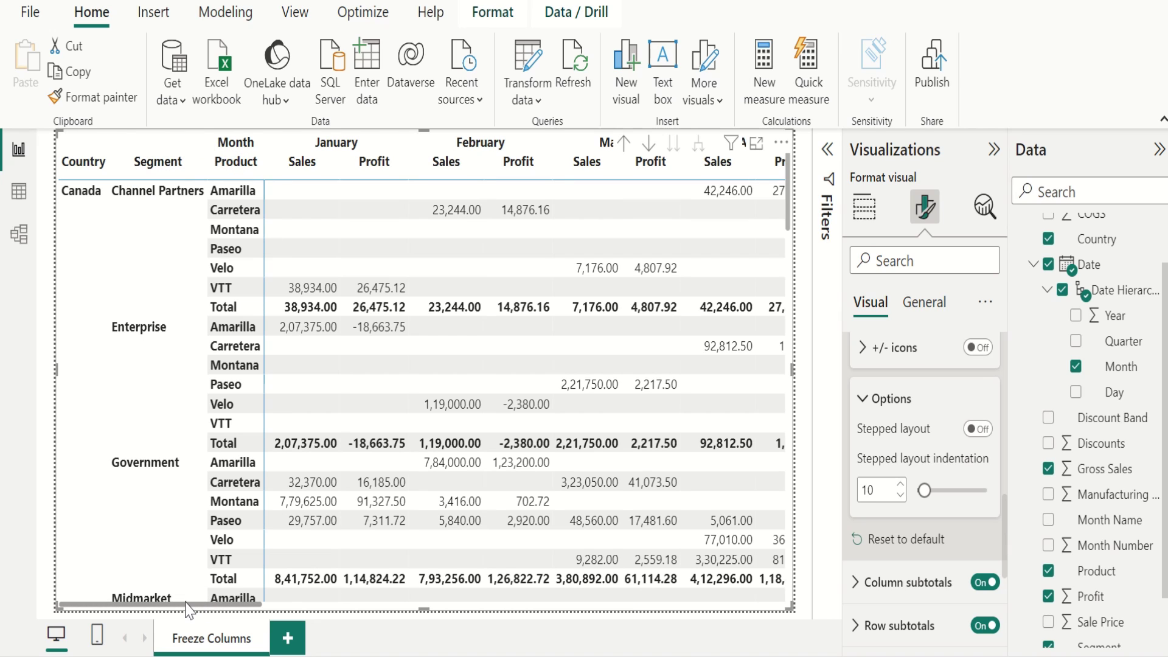
{"action": "left_click_drag", "start_coordinate": [186, 609], "coordinate": [157, 614]}
{"action": "left_click_drag", "start_coordinate": [151, 607], "coordinate": [130, 633]}
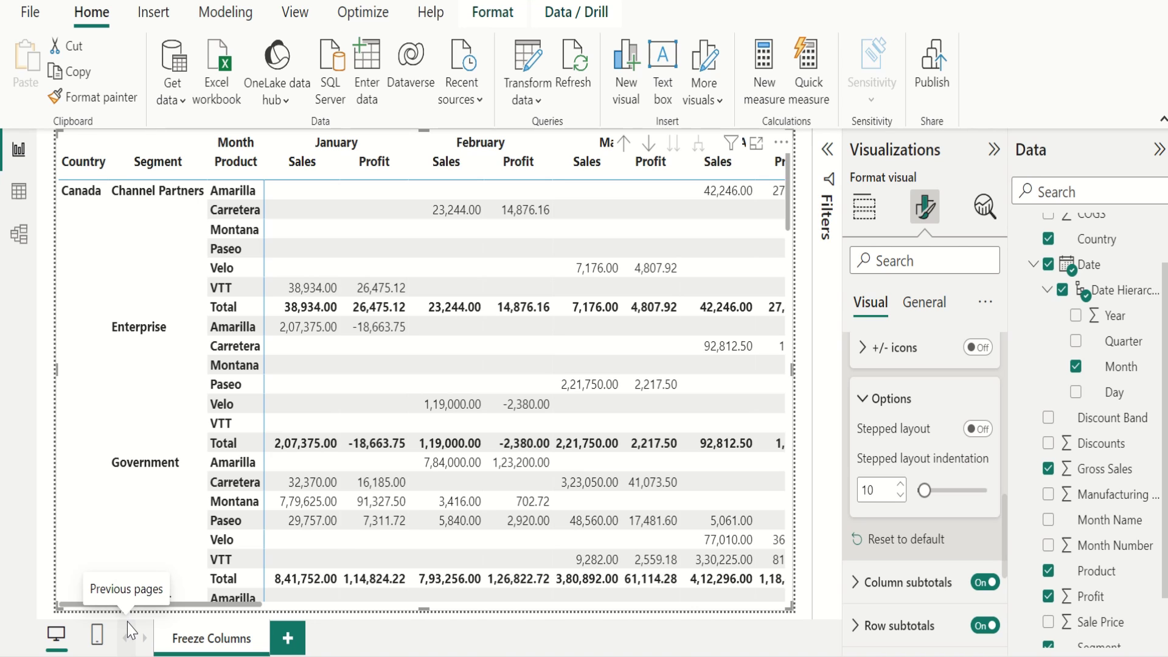
{"action": "scroll", "coordinate": [159, 338], "scroll_direction": "right", "scroll_amount": 2}
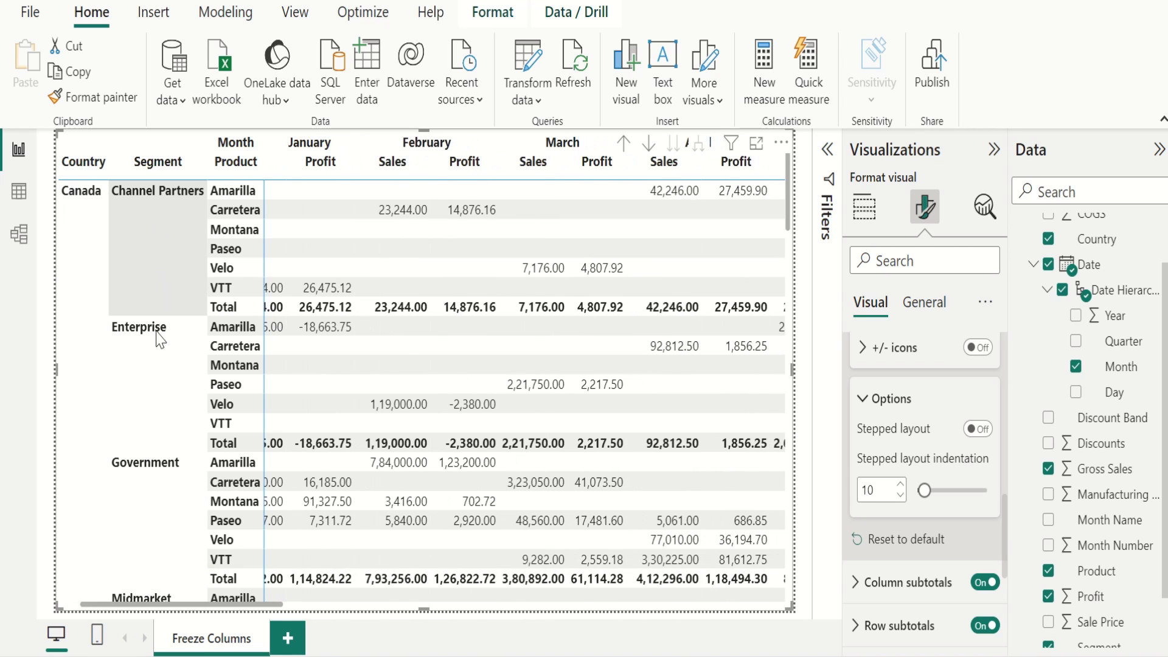
{"action": "scroll", "coordinate": [159, 338], "scroll_direction": "left", "scroll_amount": 2}
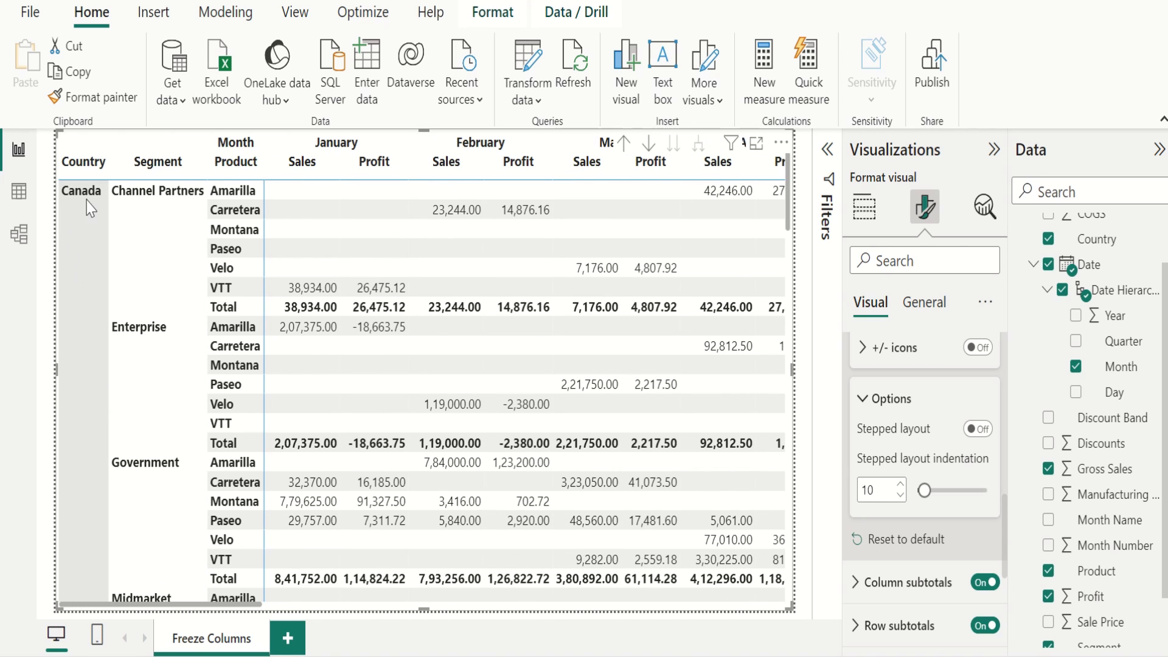
{"action": "scroll", "coordinate": [507, 315], "scroll_direction": "right", "scroll_amount": 15}
{"action": "scroll", "coordinate": [510, 322], "scroll_direction": "right", "scroll_amount": 15}
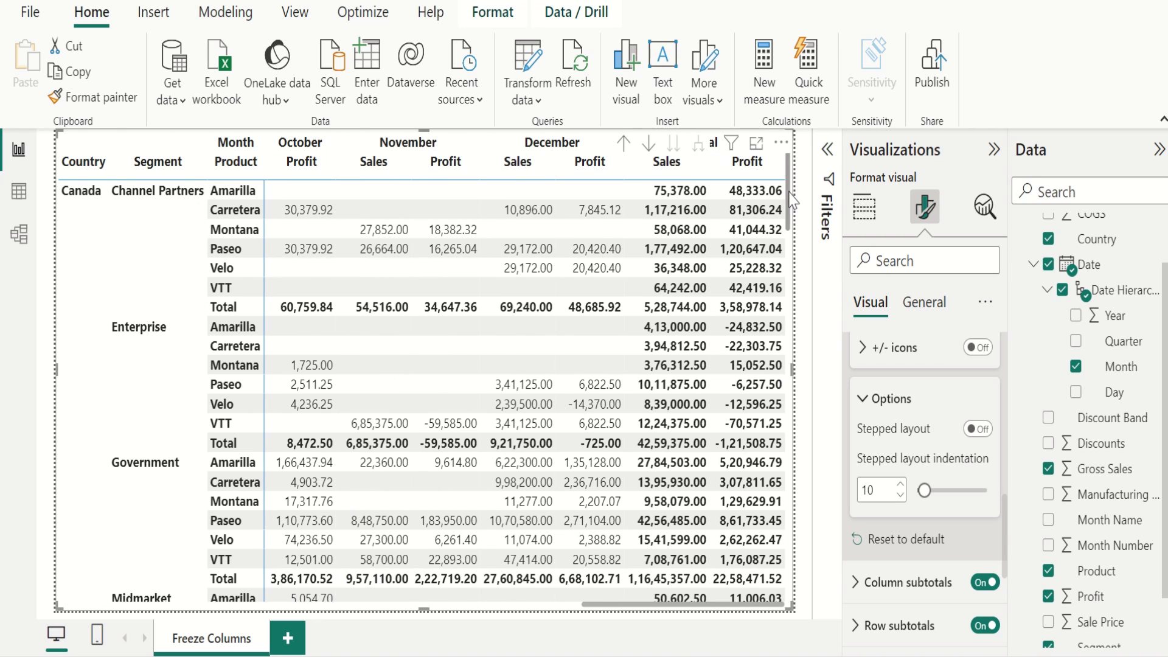
{"action": "scroll", "coordinate": [791, 201], "scroll_direction": "down", "scroll_amount": 3}
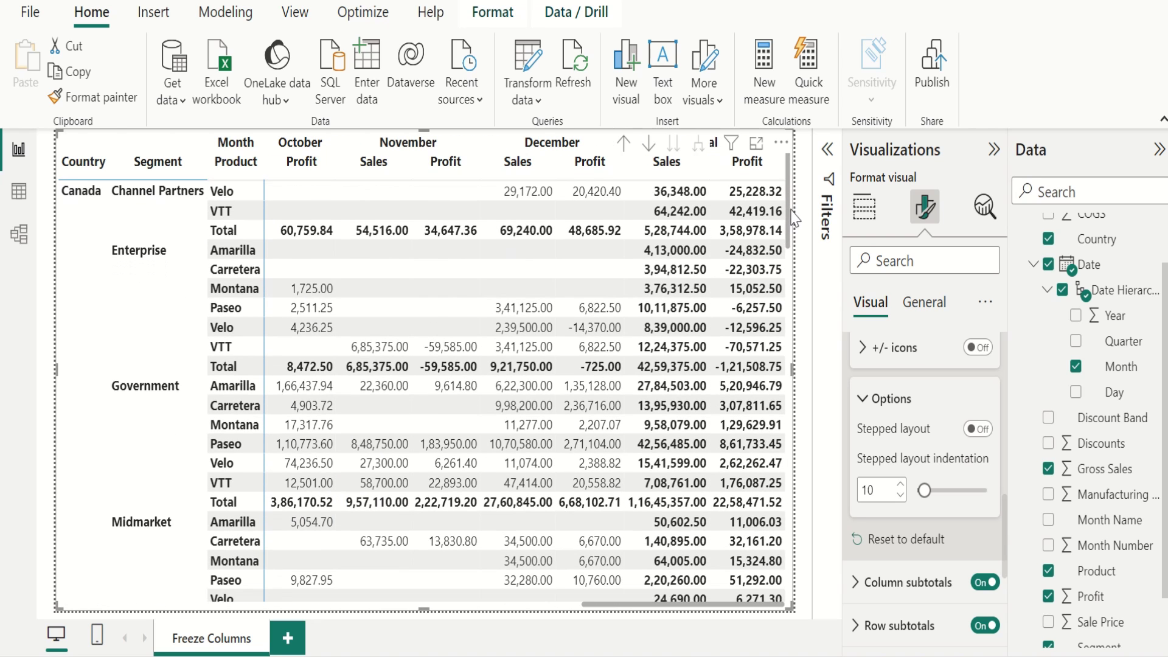
{"action": "scroll", "coordinate": [795, 222], "scroll_direction": "down", "scroll_amount": 1}
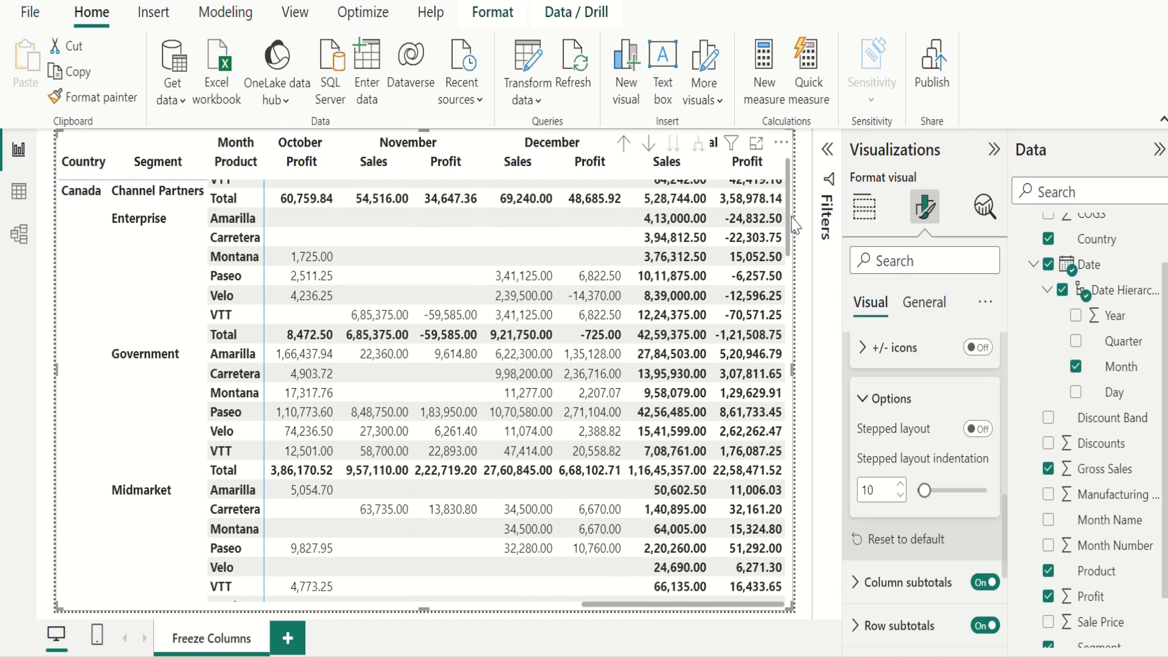
{"action": "scroll", "coordinate": [794, 225], "scroll_direction": "down", "scroll_amount": 4}
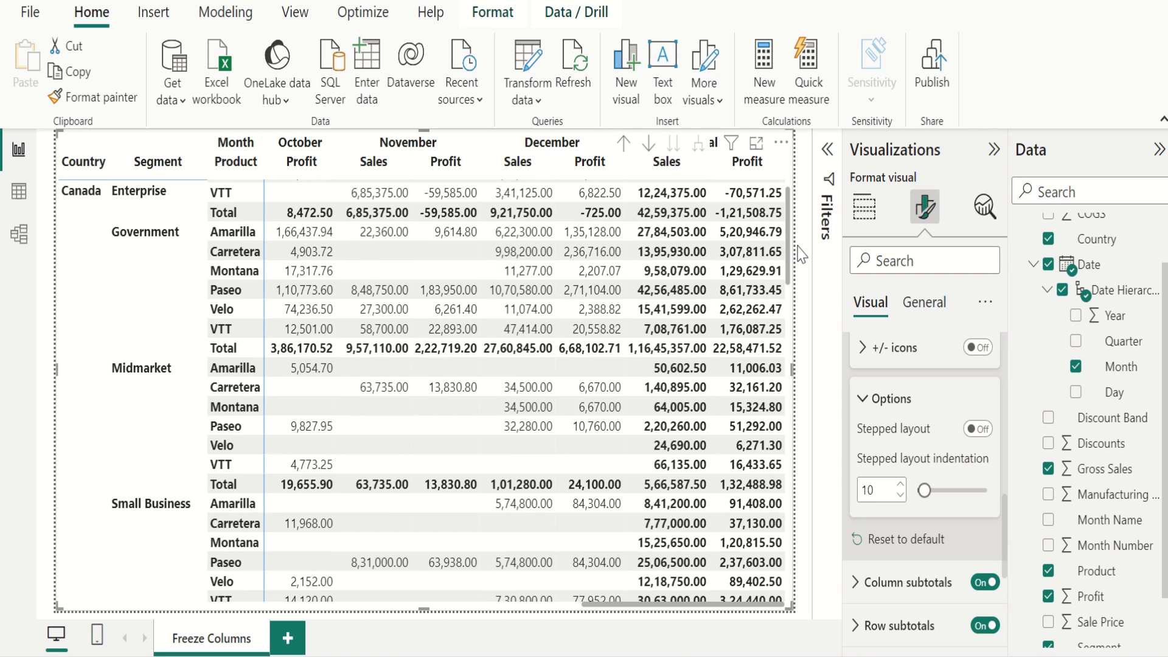
{"action": "scroll", "coordinate": [802, 254], "scroll_direction": "down", "scroll_amount": 2}
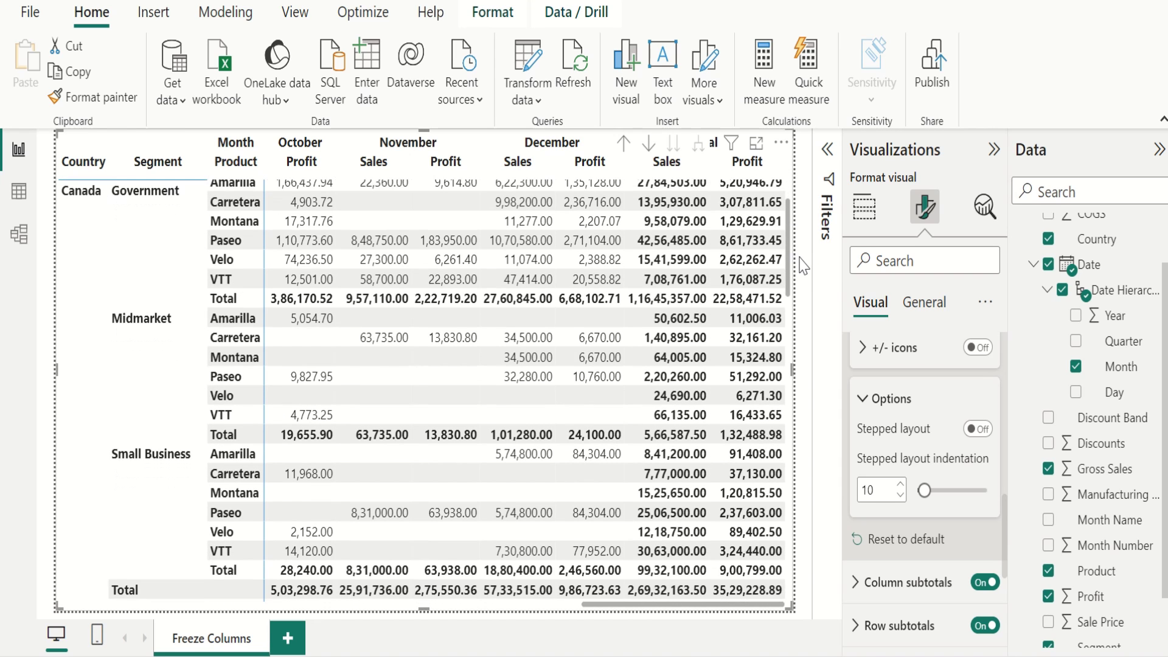
{"action": "scroll", "coordinate": [803, 266], "scroll_direction": "down", "scroll_amount": 7}
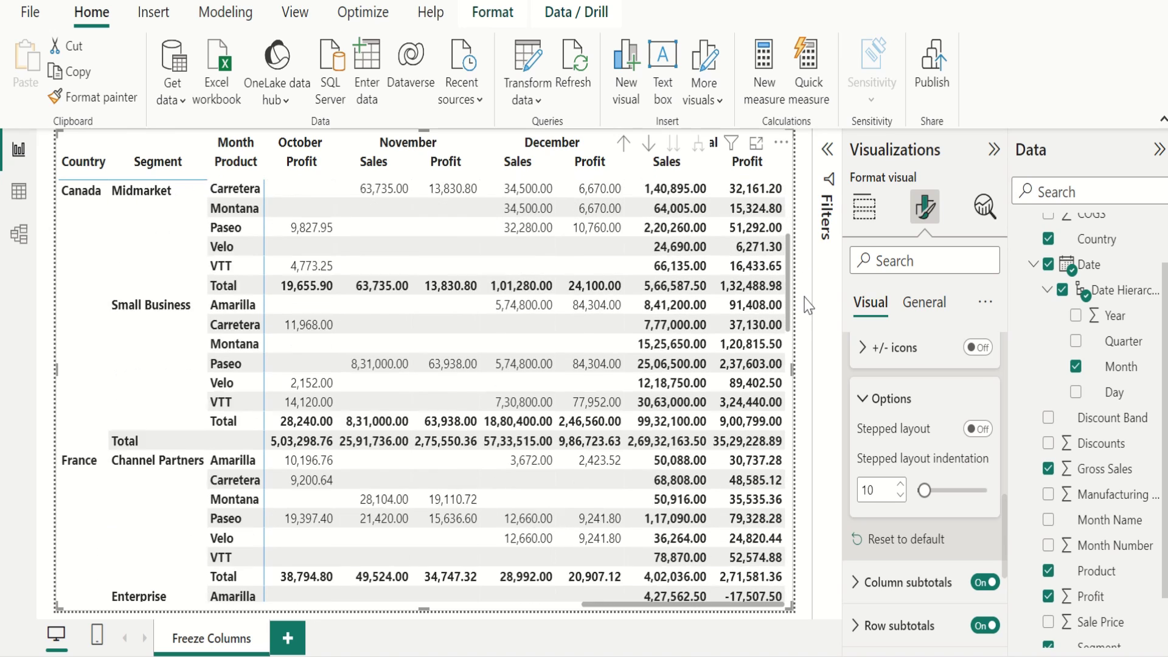
{"action": "scroll", "coordinate": [811, 331], "scroll_direction": "up", "scroll_amount": 12}
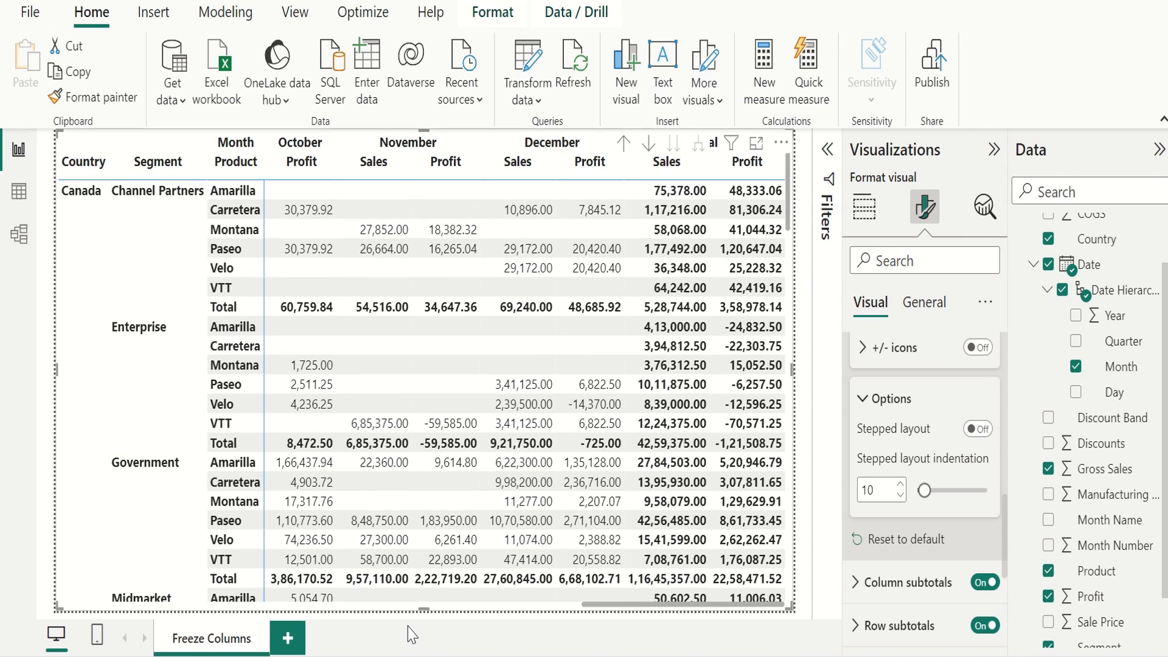